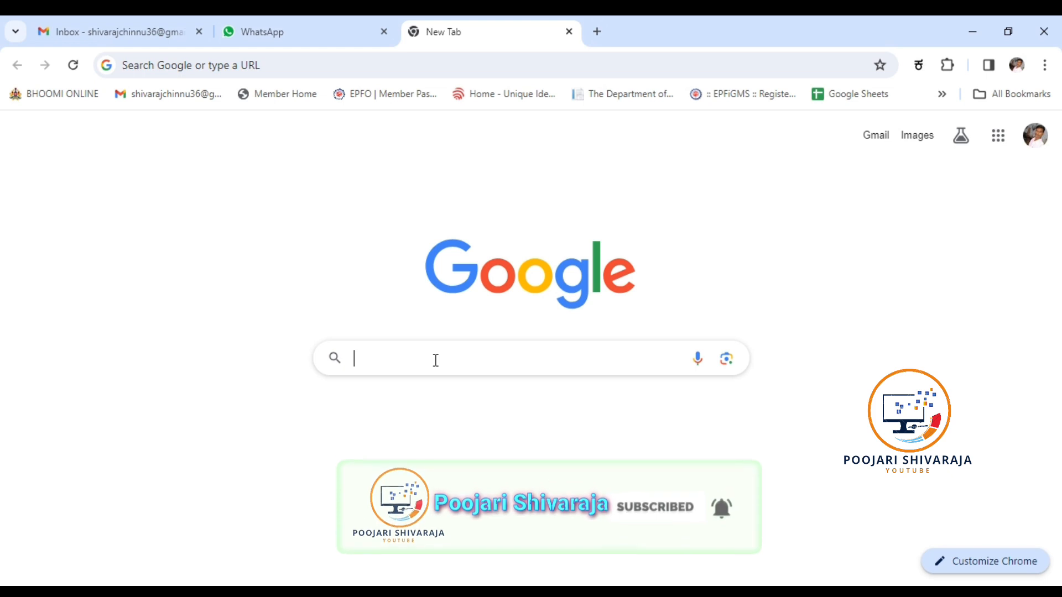
# - Search for "voter" and open the login page at voters.eci.gov.in/login
pyautogui.write('voter')
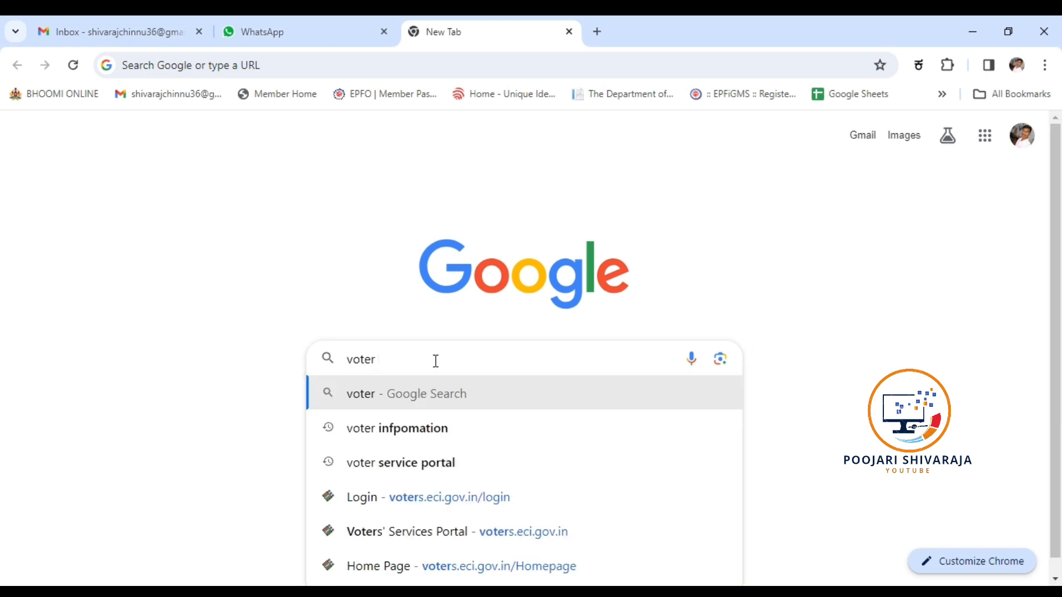
pyautogui.click(371, 500)
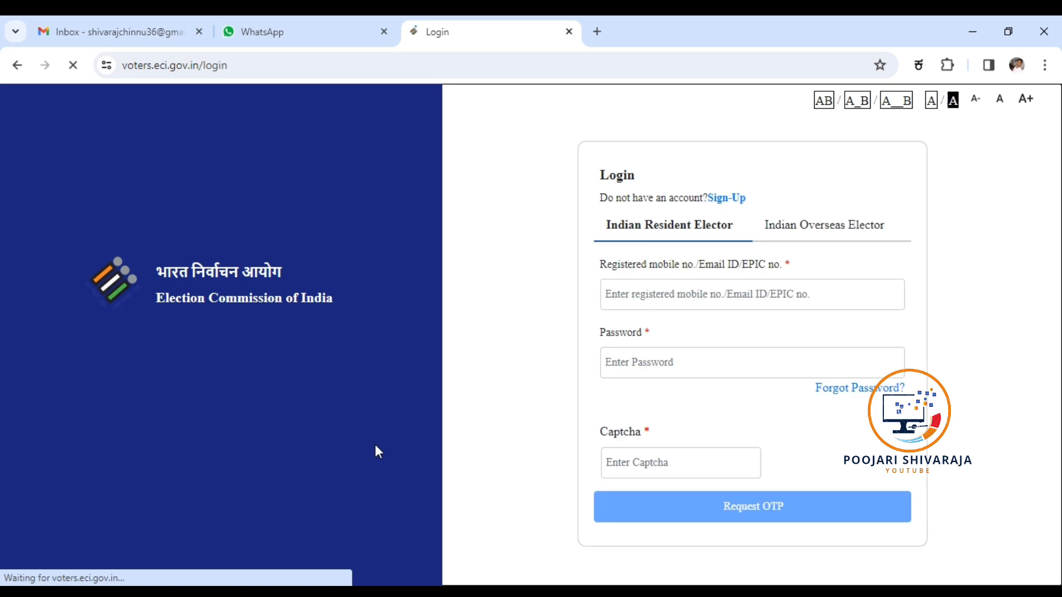
# - Enter the registered mobile number and the account password in the Indian Resident Elector login form
pyautogui.click(673, 270)
pyautogui.write('8970')
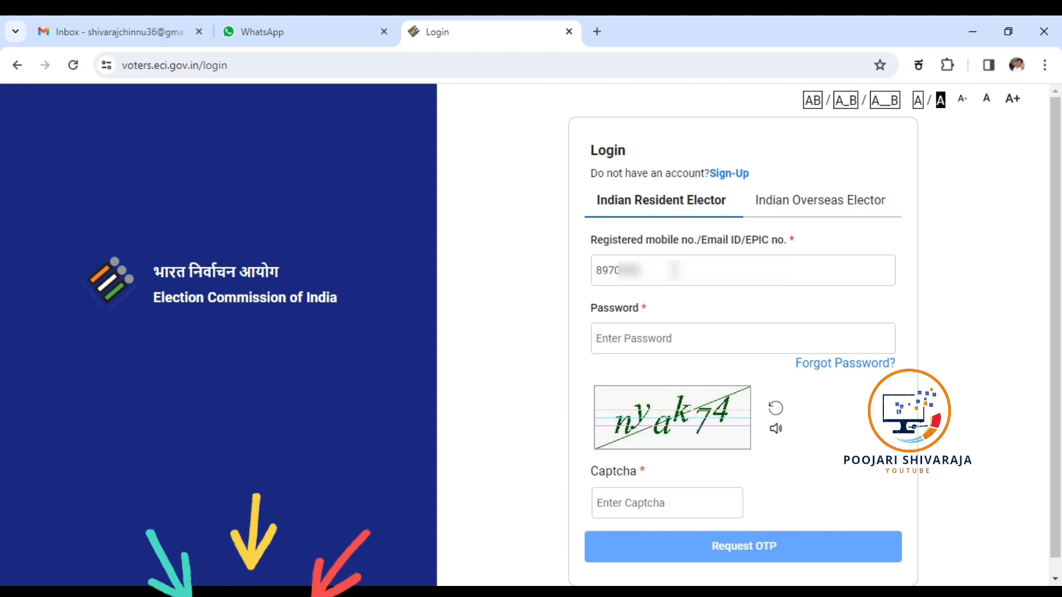
pyautogui.write('••')
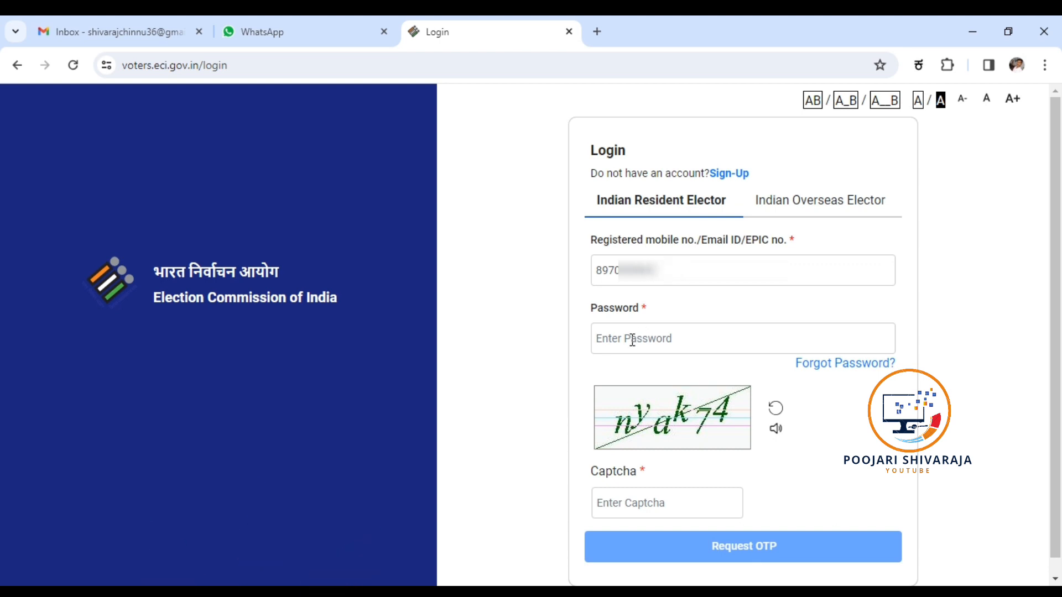
pyautogui.write('•••••••')
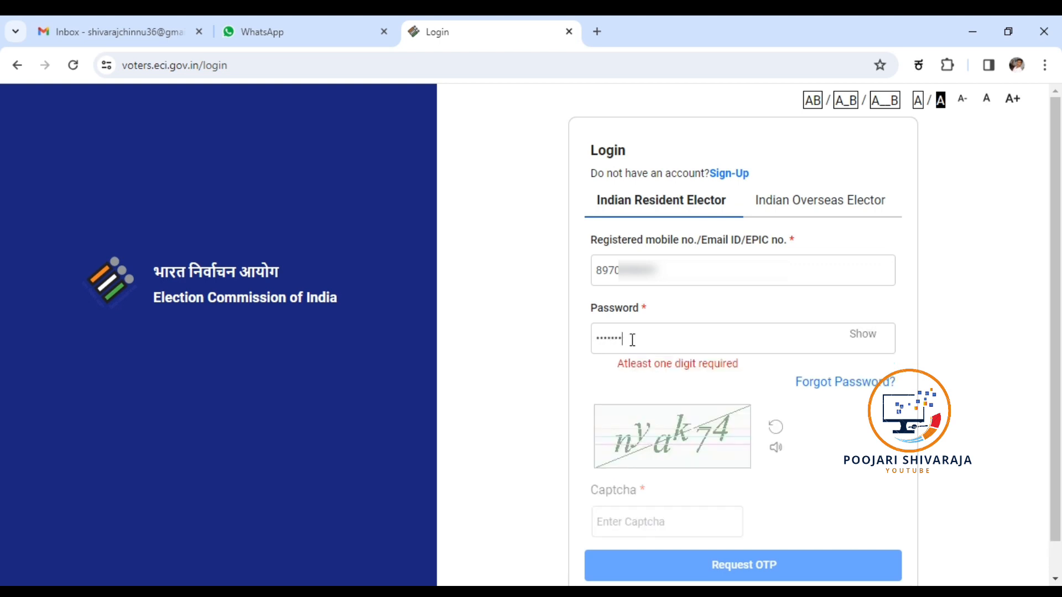
pyautogui.write('•••••')
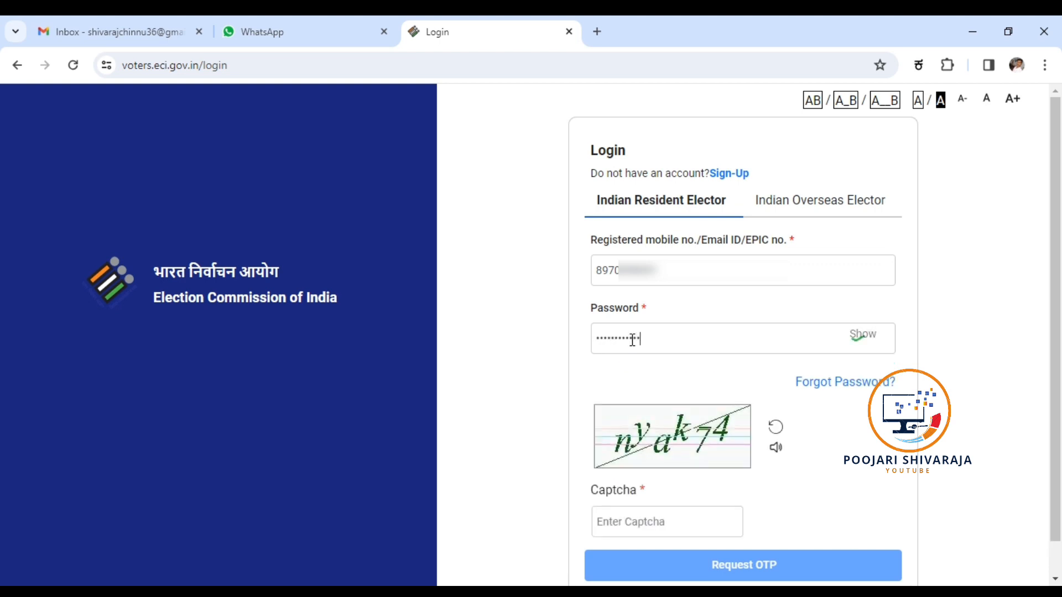
# - Fill in the captcha characters shown in the image and request the OTP
pyautogui.click(641, 520)
pyautogui.write('nya')
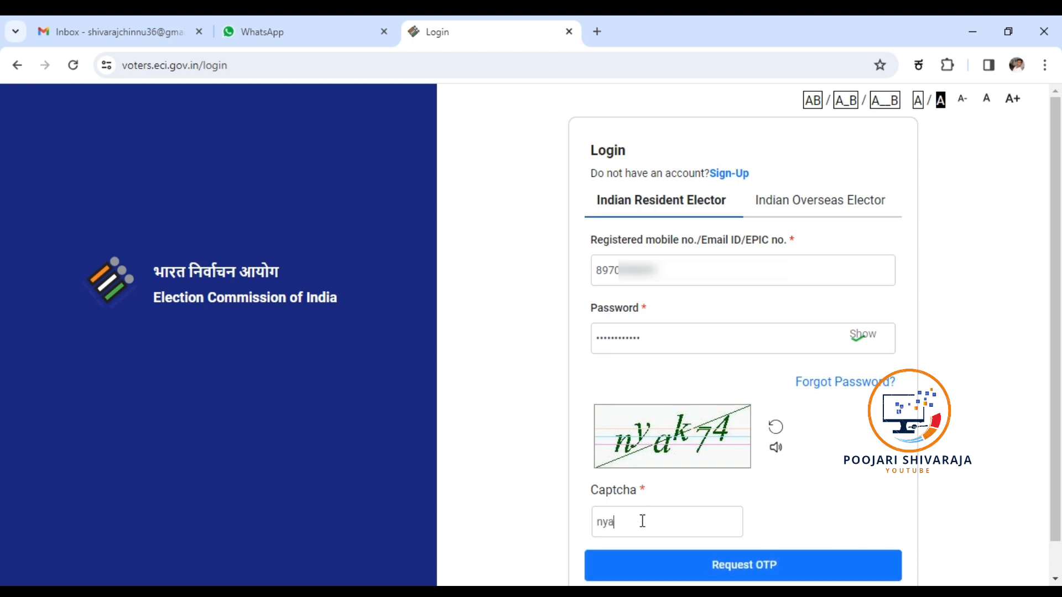
pyautogui.write('k74')
pyautogui.click(708, 569)
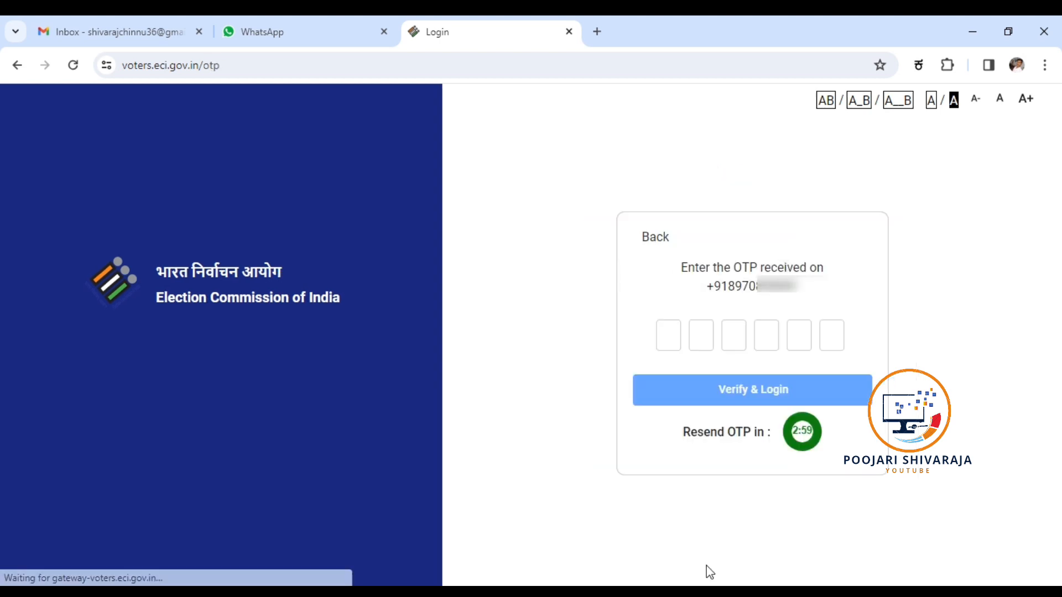
# - Enter the received OTP, verify it and log in to the portal
pyautogui.click(671, 335)
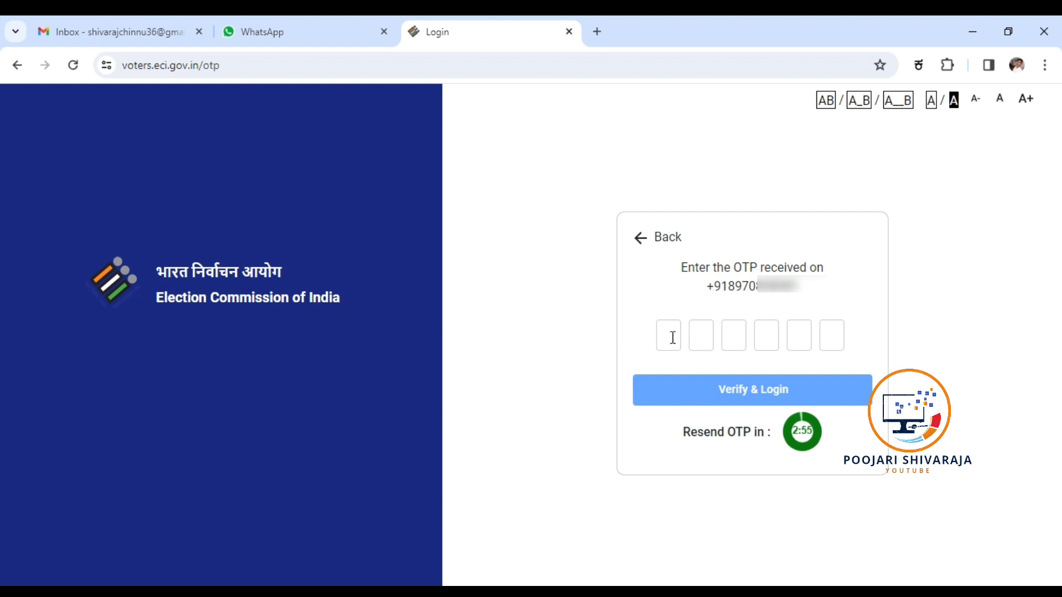
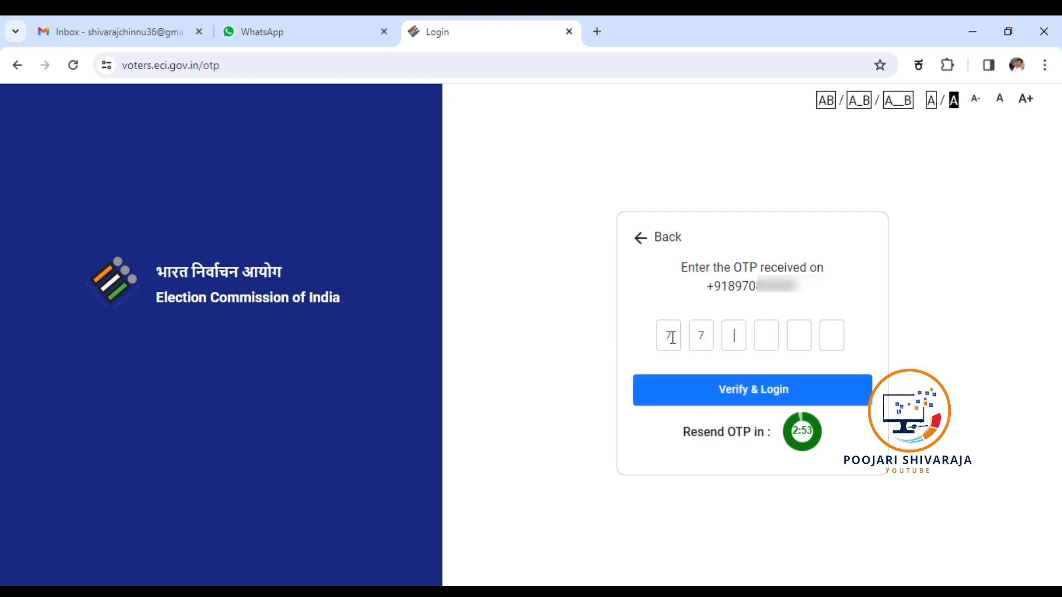
pyautogui.click(719, 391)
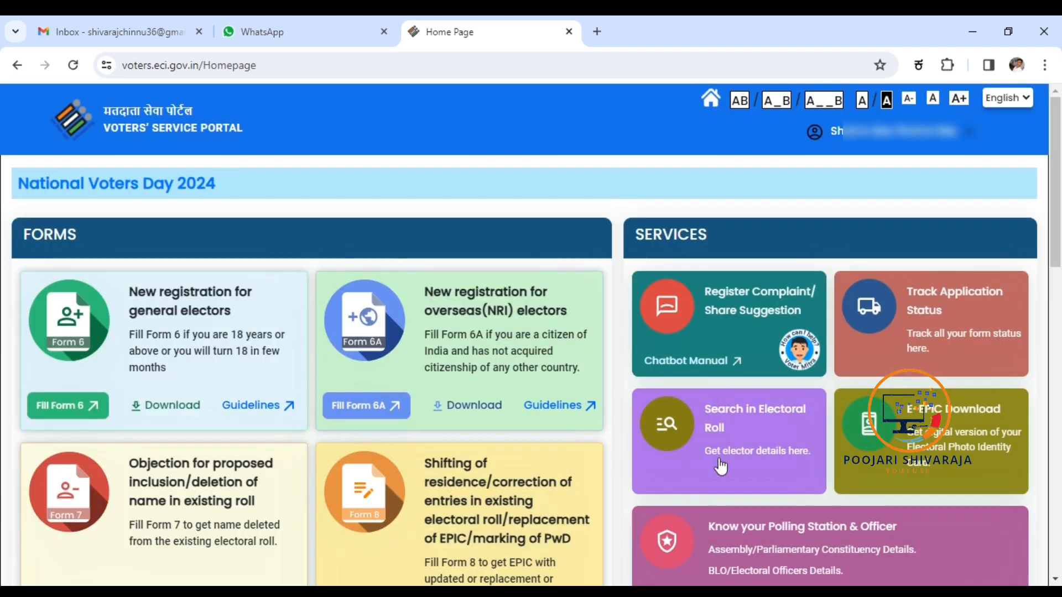
# - Open Form 8 for correction of electoral roll entries and set the application for Other elector
pyautogui.scroll(-1, 391, 410)
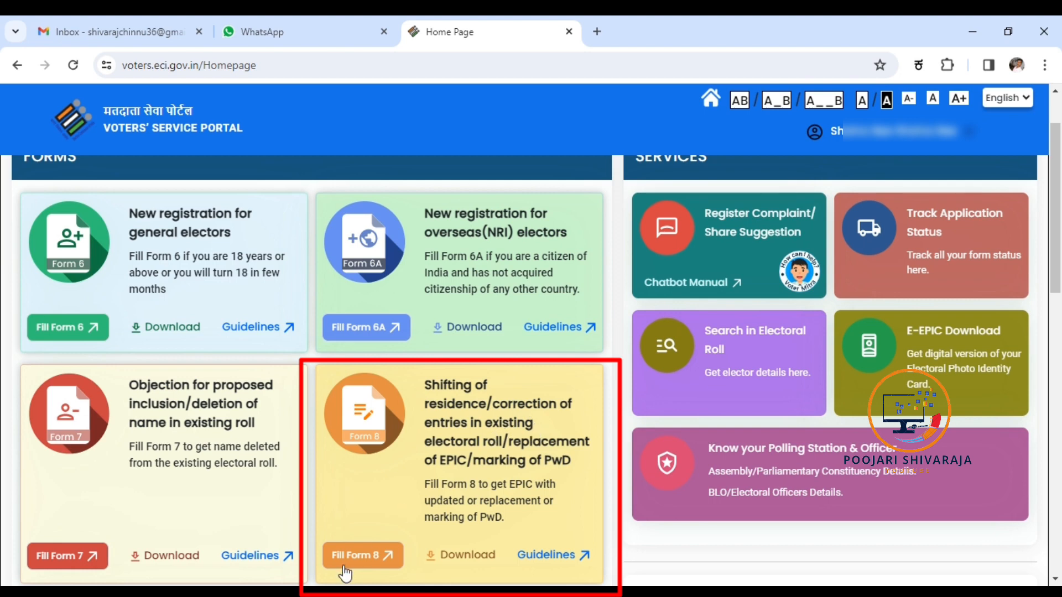
pyautogui.click(365, 556)
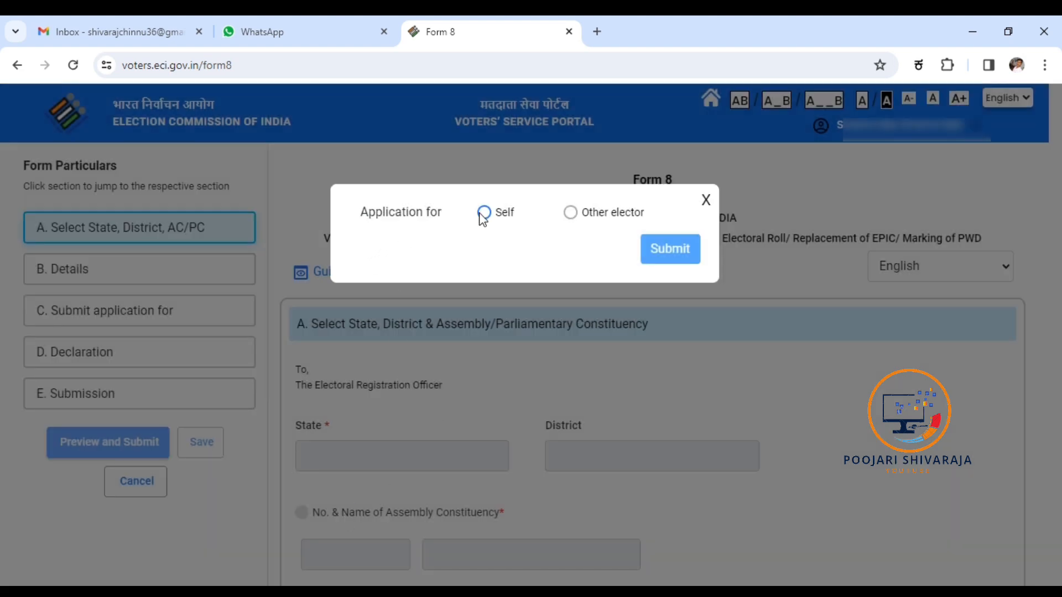
pyautogui.click(571, 214)
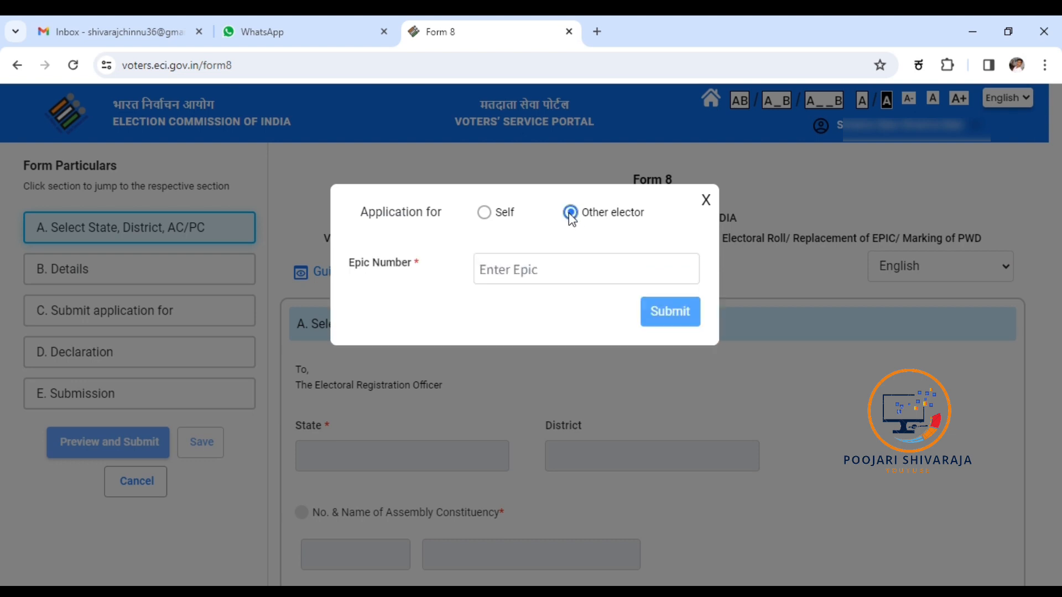
# - Enter the other elector's EPIC number and submit it
pyautogui.click(540, 273)
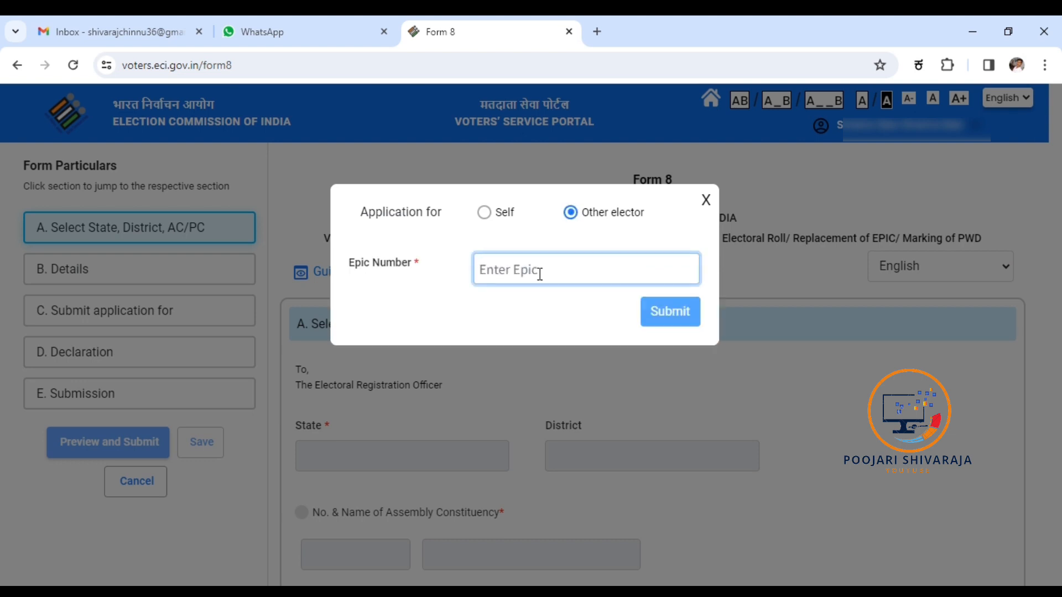
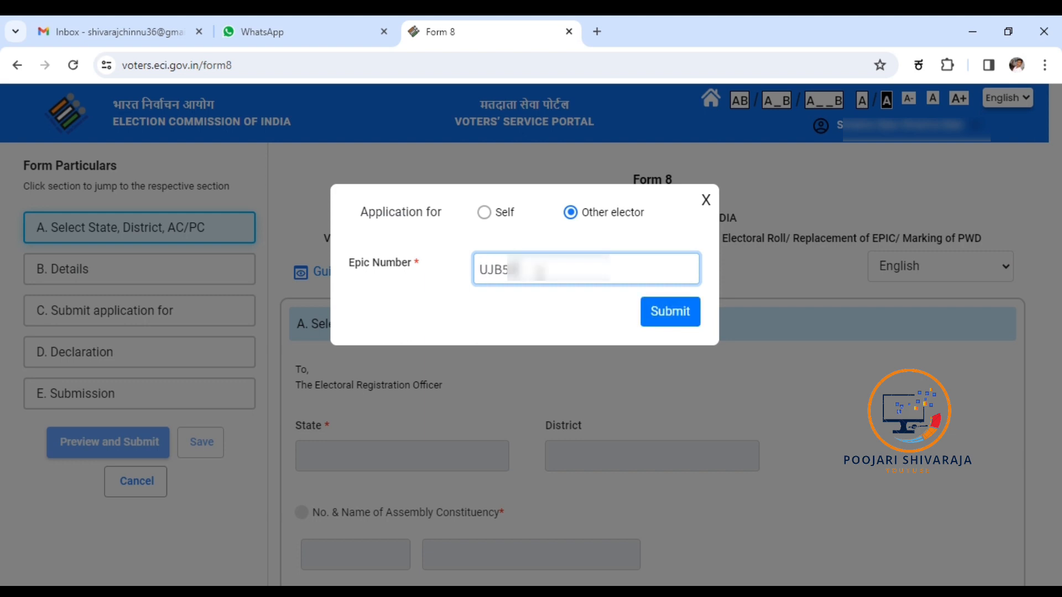
pyautogui.click(671, 314)
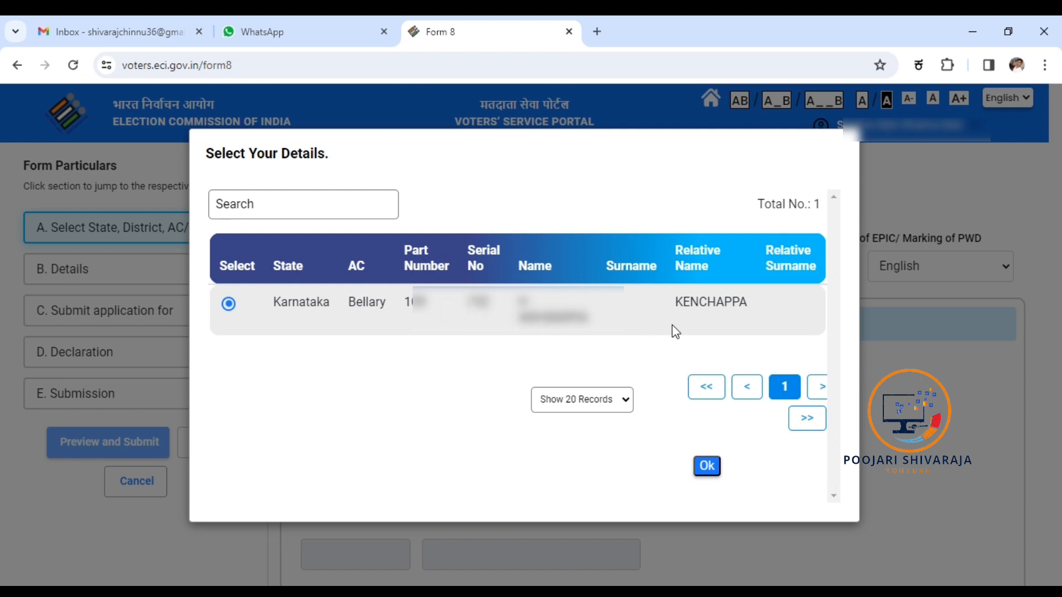
# - Confirm the selected elector record and apply for Correction of Entries in Existing Electoral Roll
pyautogui.click(707, 468)
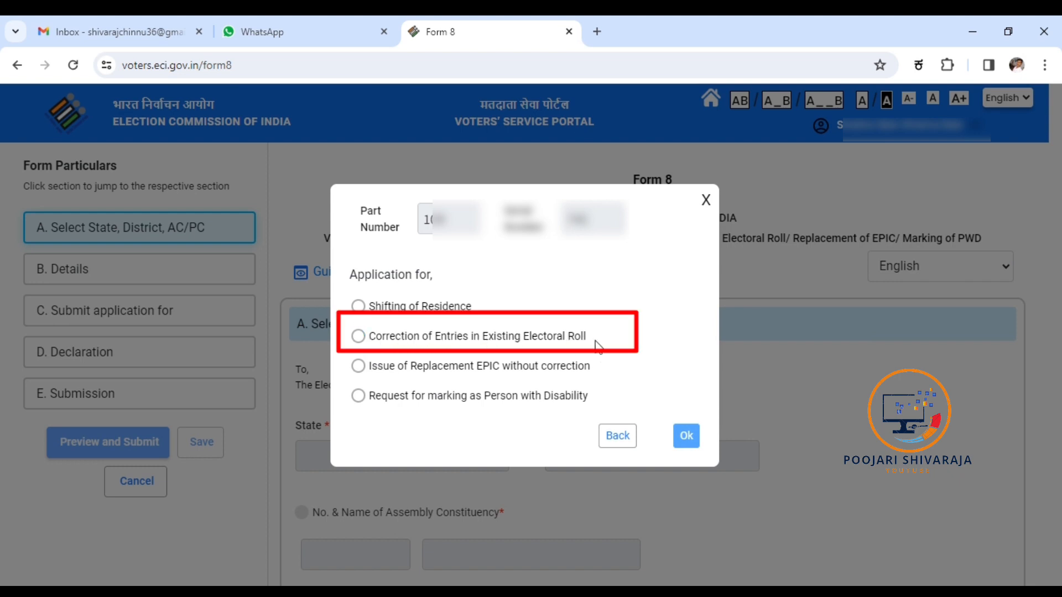
pyautogui.click(358, 337)
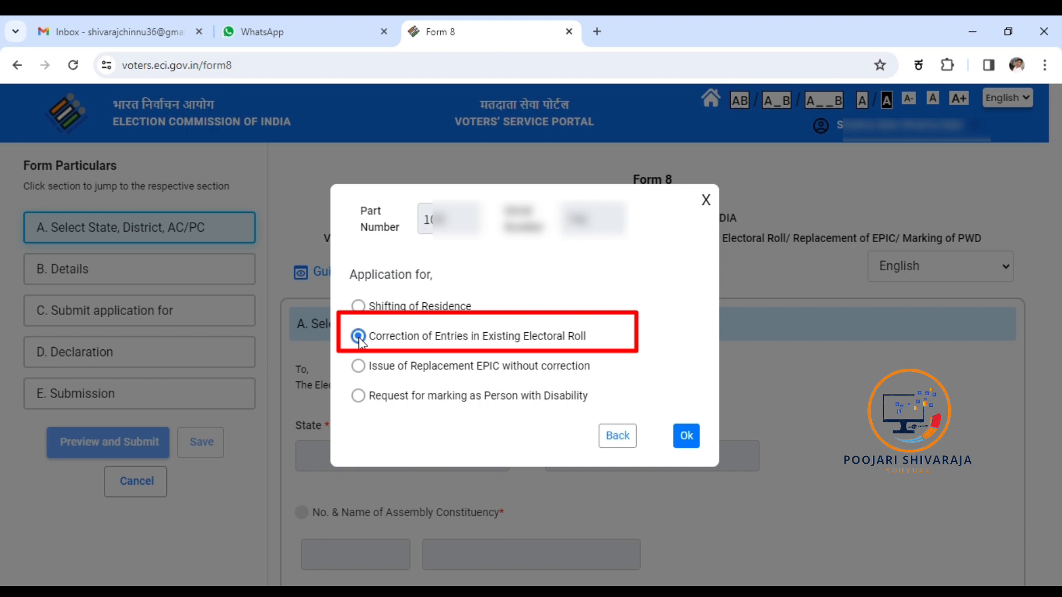
pyautogui.click(686, 436)
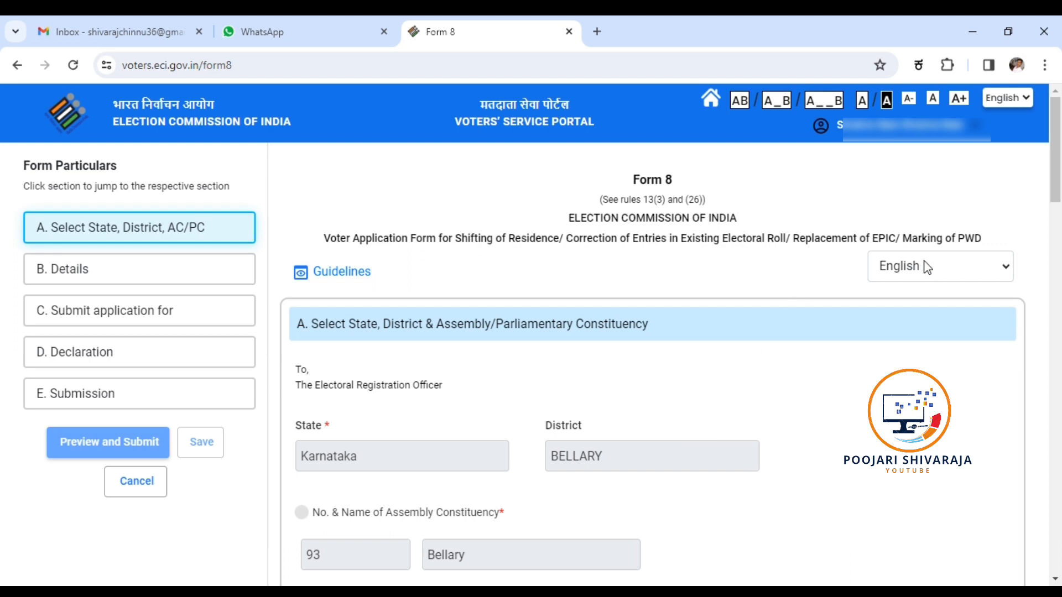
# - Set the form language to Kannada and continue from the state and constituency section to section B
pyautogui.click(926, 266)
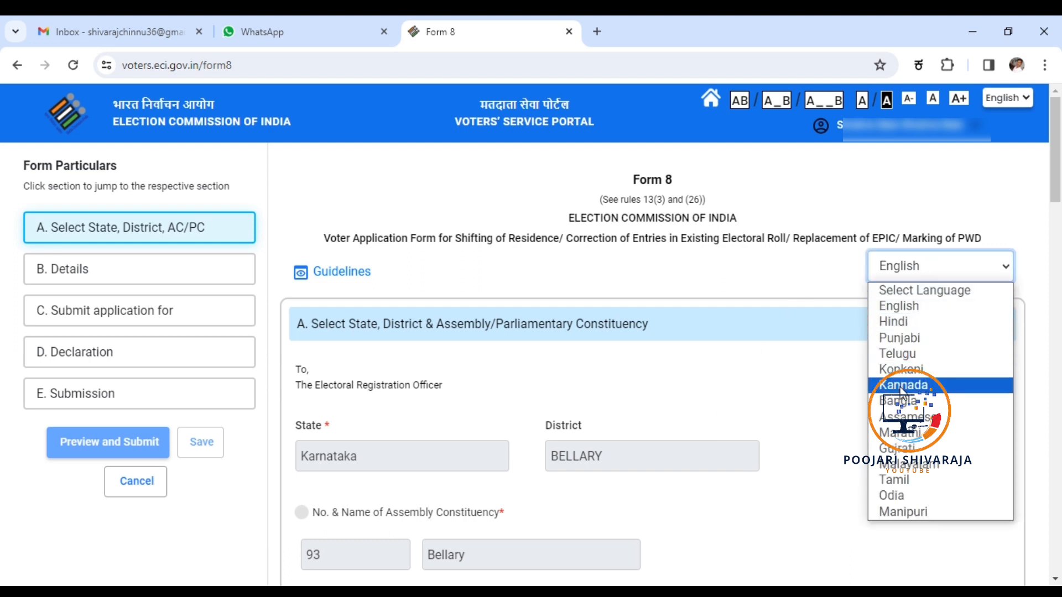
pyautogui.click(903, 388)
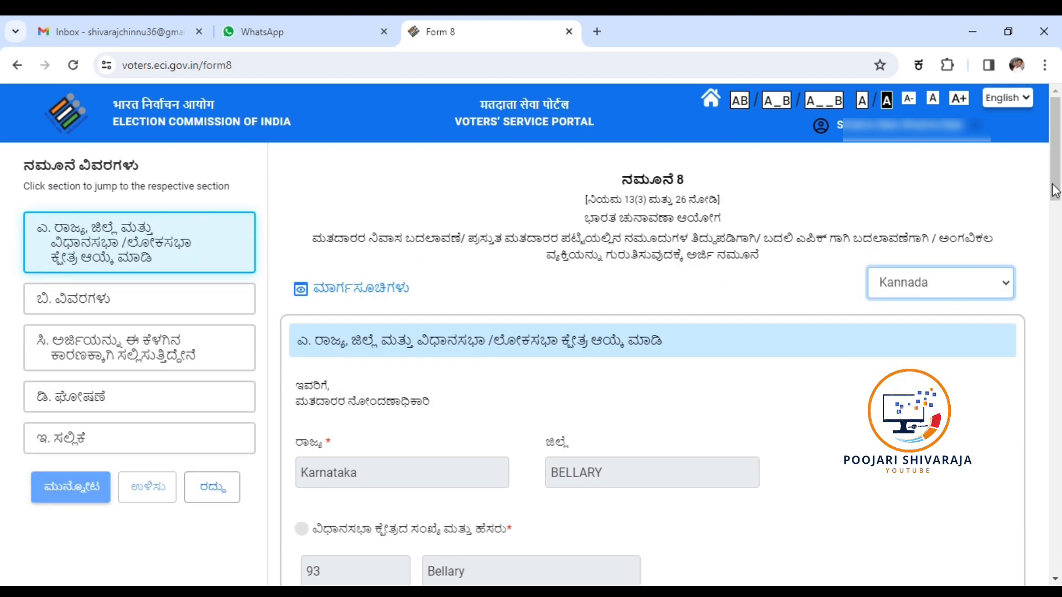
pyautogui.moveTo(1056, 183); pyautogui.dragTo(1061, 216)
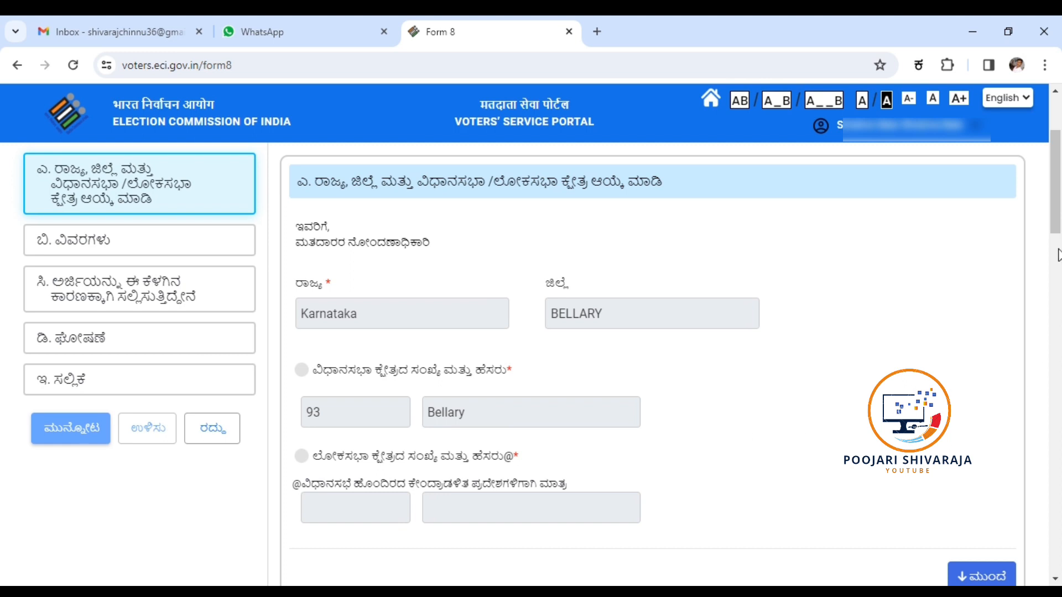
pyautogui.click(991, 576)
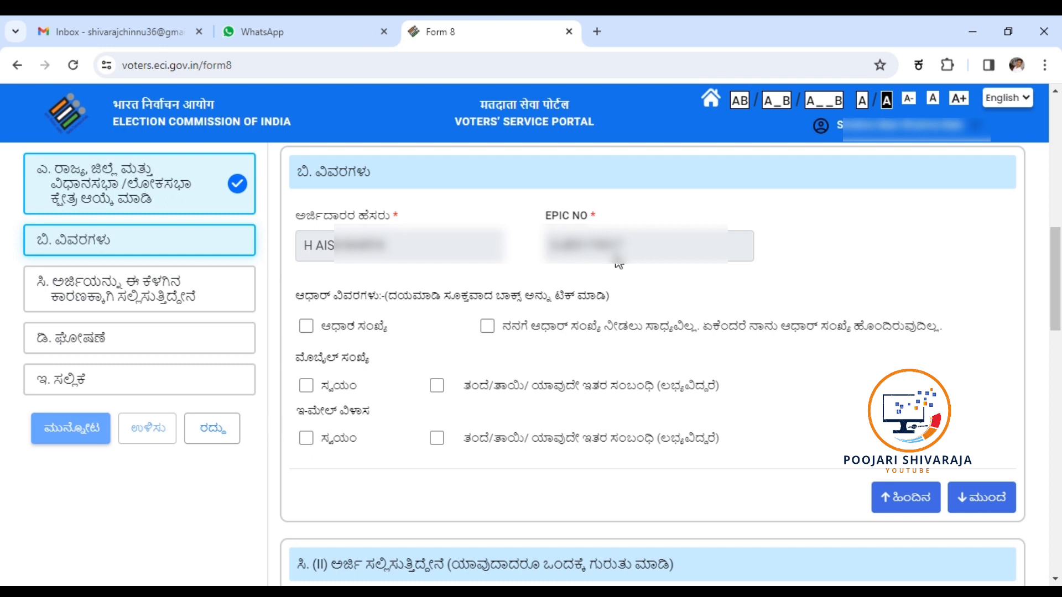
# - Tick the Aadhaar number option in section B and enter the applicant's Aadhaar number
pyautogui.click(308, 330)
pyautogui.click(339, 383)
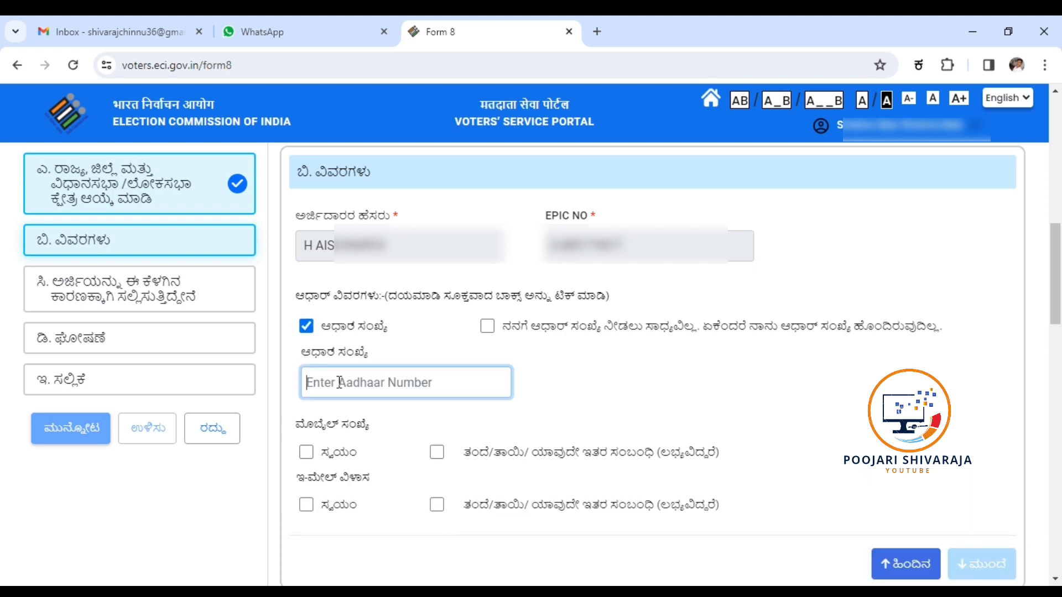
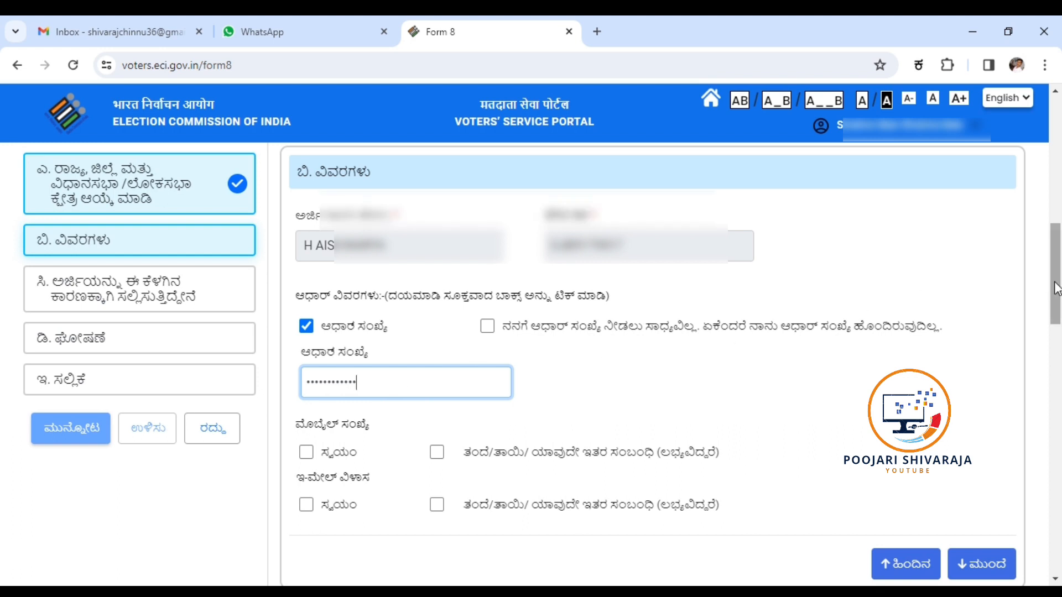
# - Mark the mobile number as the applicant's own, enter it and continue to section C
pyautogui.scroll(-2, 357, 382)
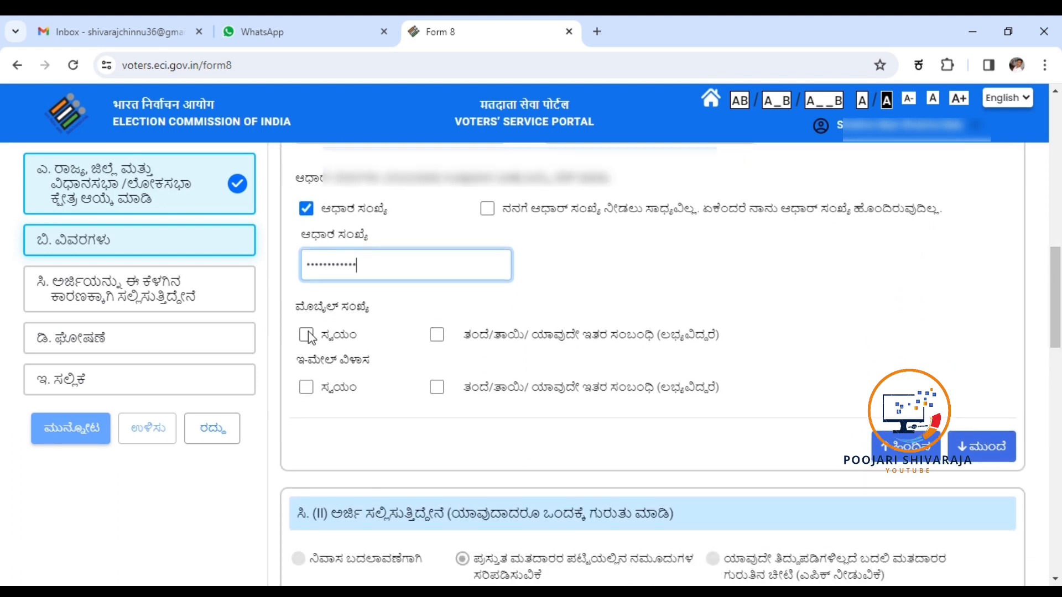
pyautogui.click(307, 335)
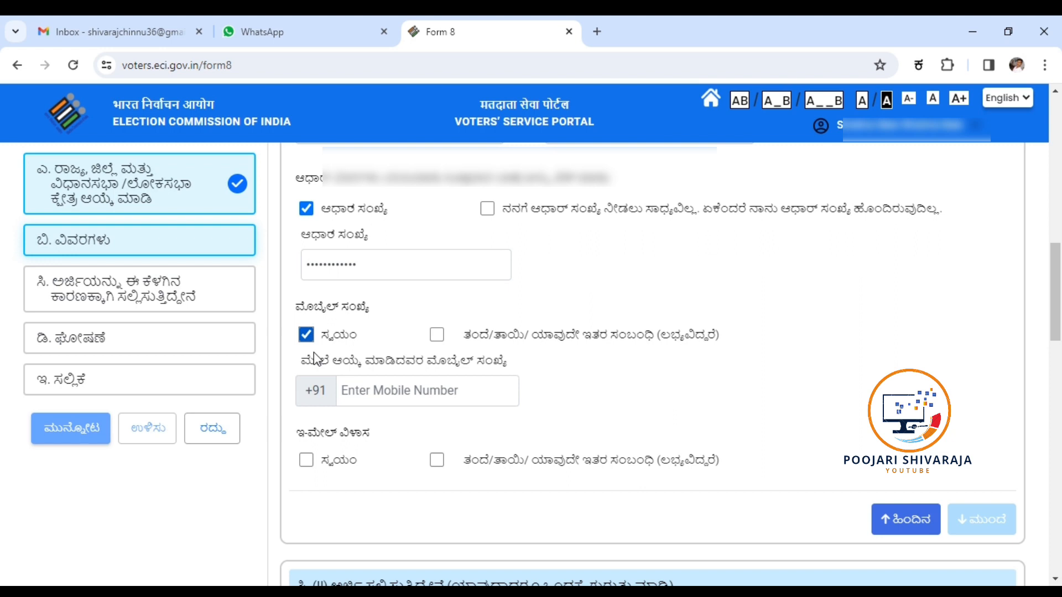
pyautogui.click(371, 394)
pyautogui.write('9036')
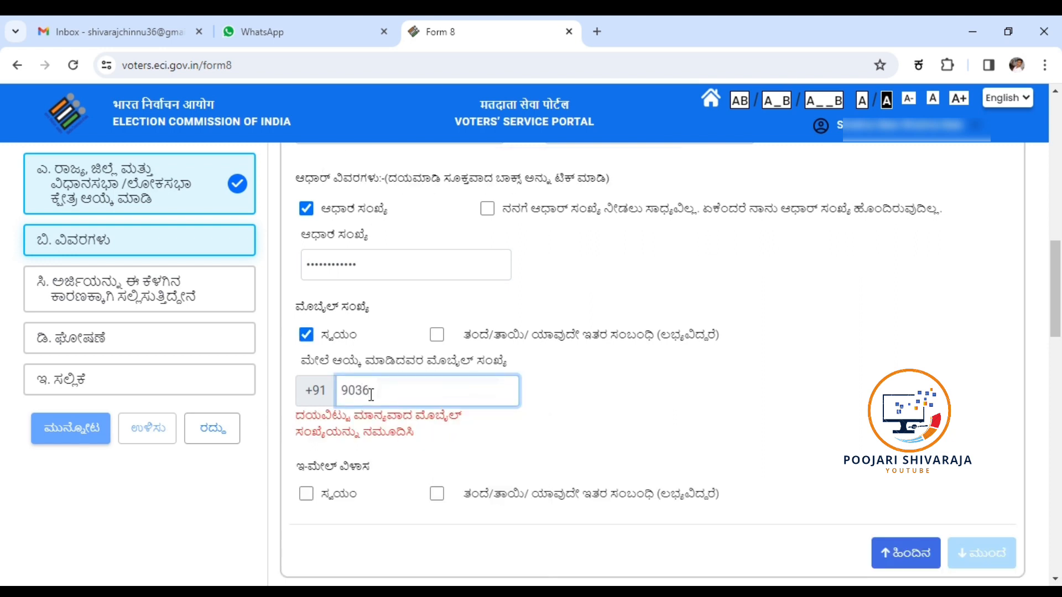
pyautogui.write('8???')
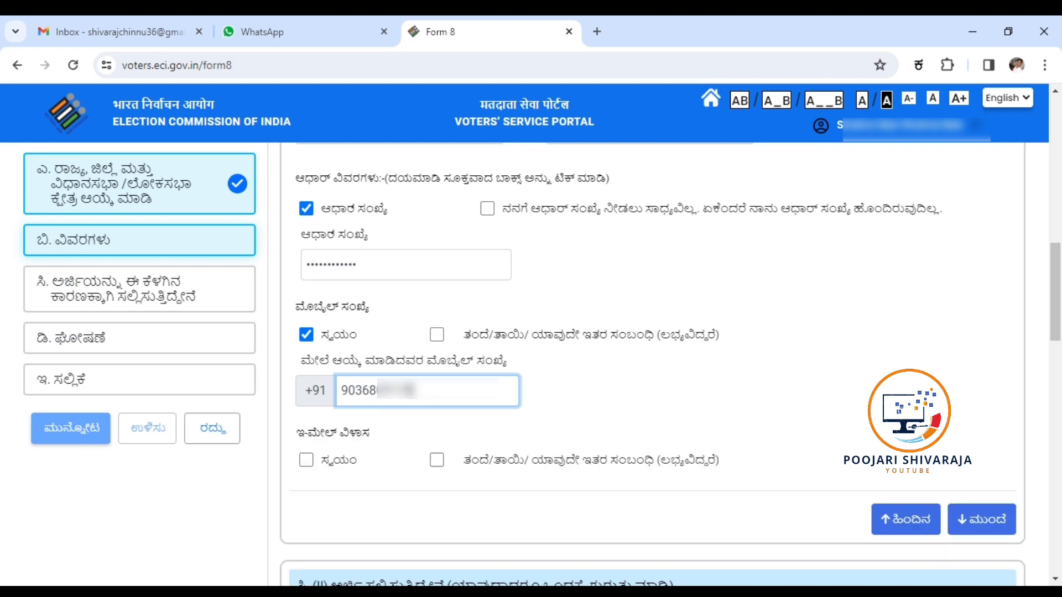
pyautogui.click(984, 526)
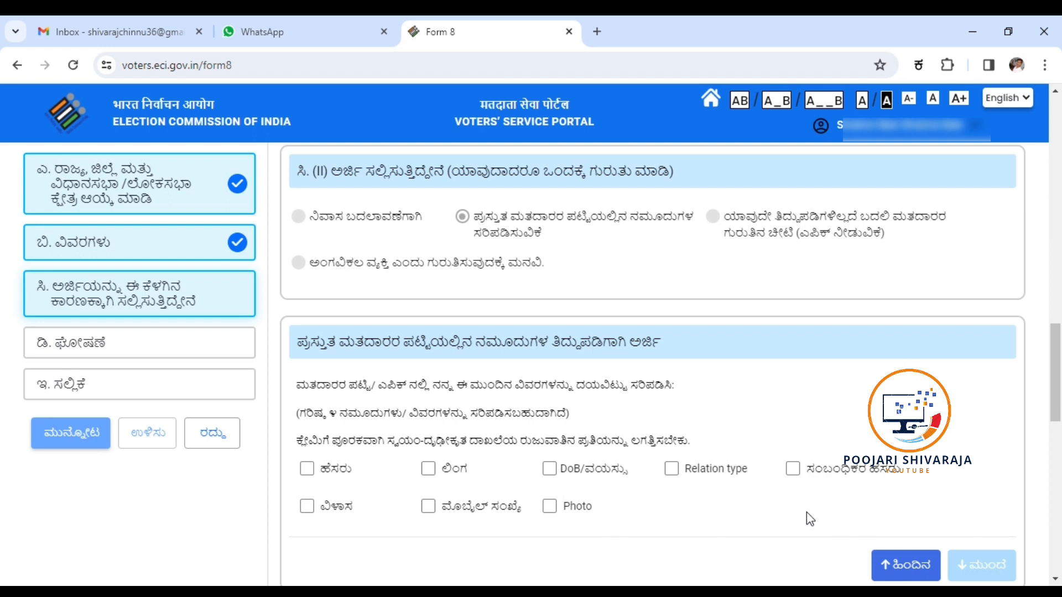
# - Mark relation type, relative's name, photo and mobile number as the entries to correct in section C
pyautogui.scroll(-2, 752, 463)
pyautogui.scroll(2, 752, 462)
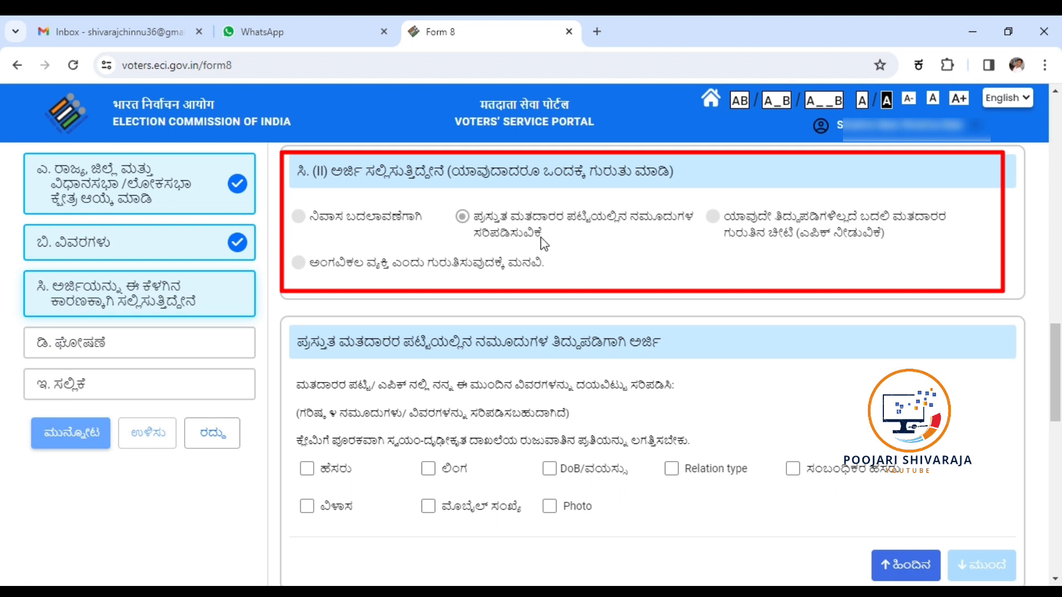
pyautogui.scroll(-3, 541, 268)
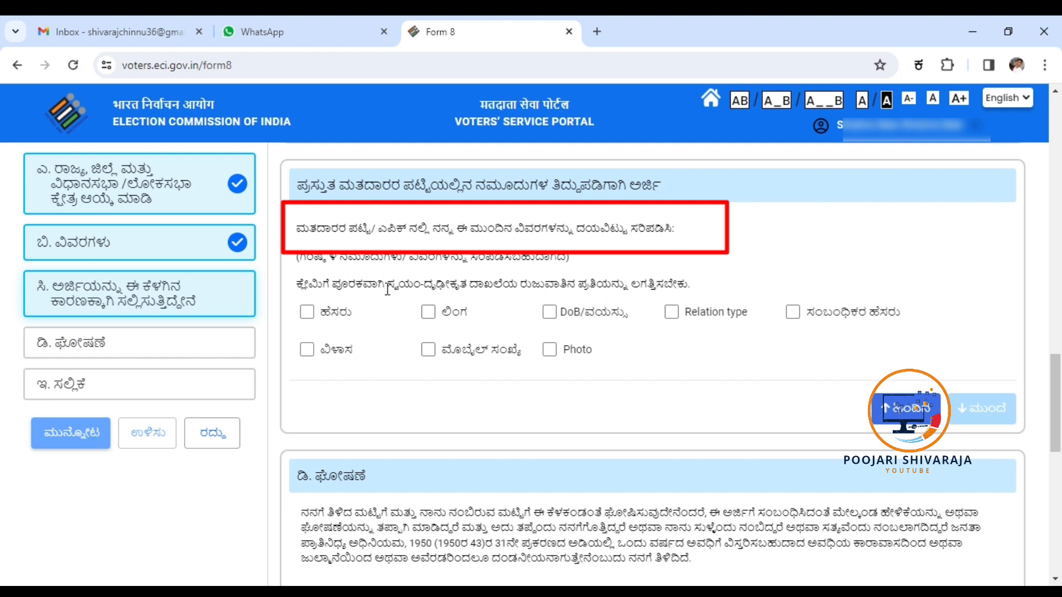
pyautogui.moveTo(298, 256); pyautogui.dragTo(578, 266)
pyautogui.click(596, 267)
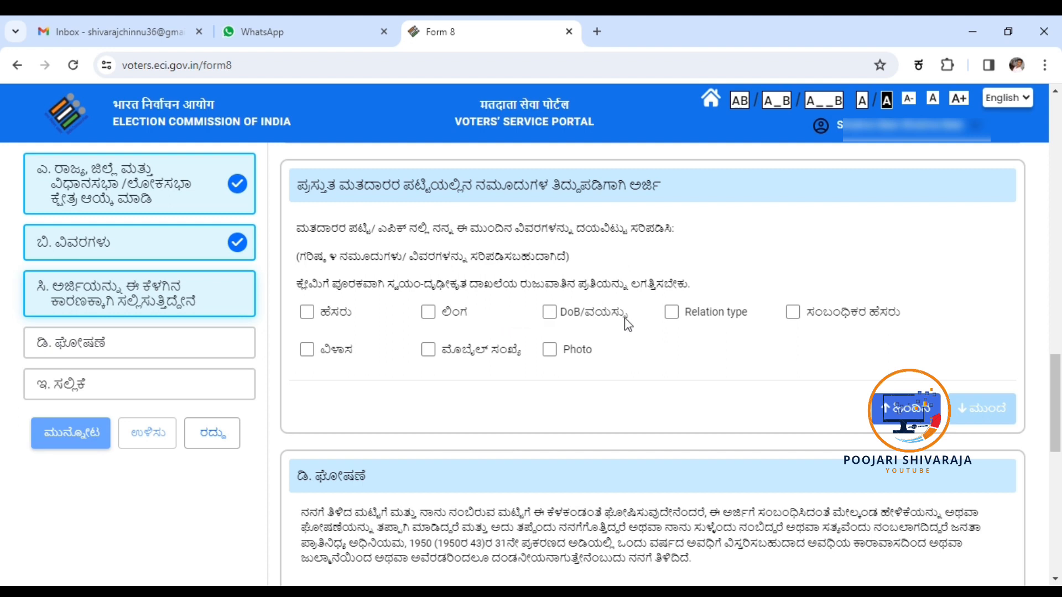
pyautogui.click(672, 313)
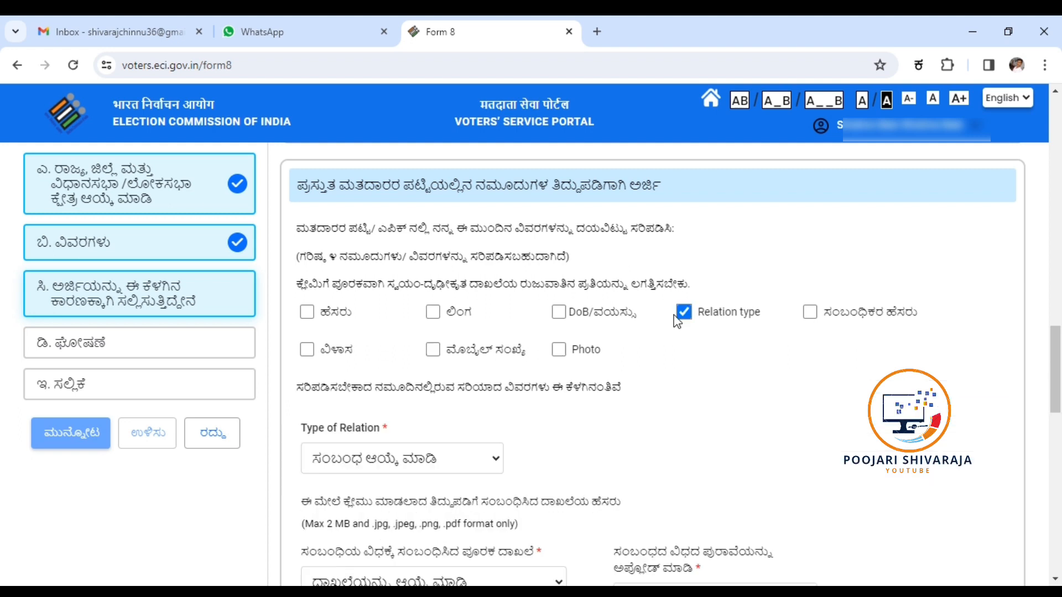
pyautogui.click(811, 313)
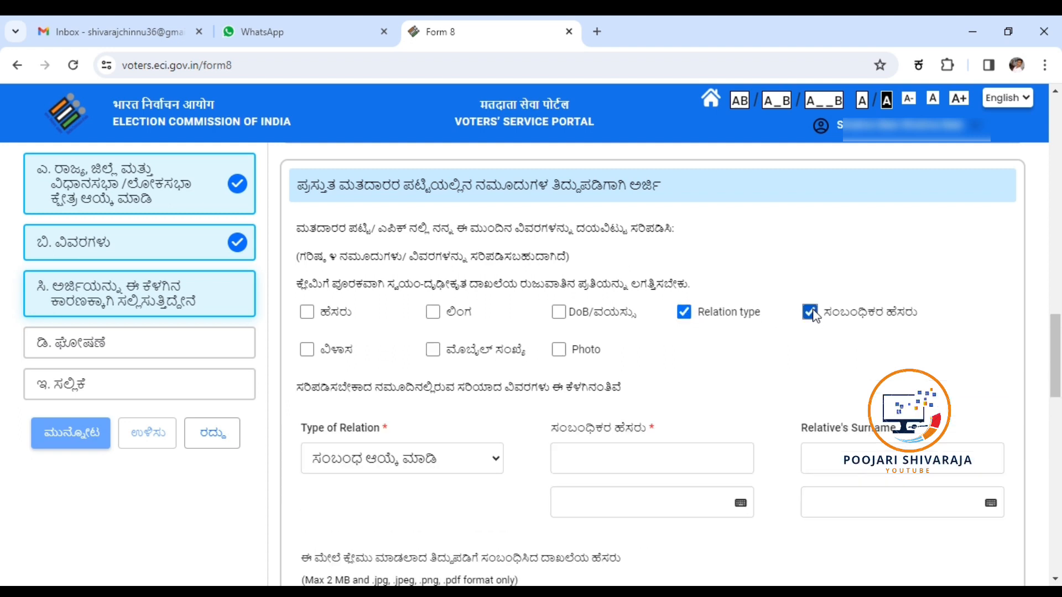
pyautogui.click(559, 349)
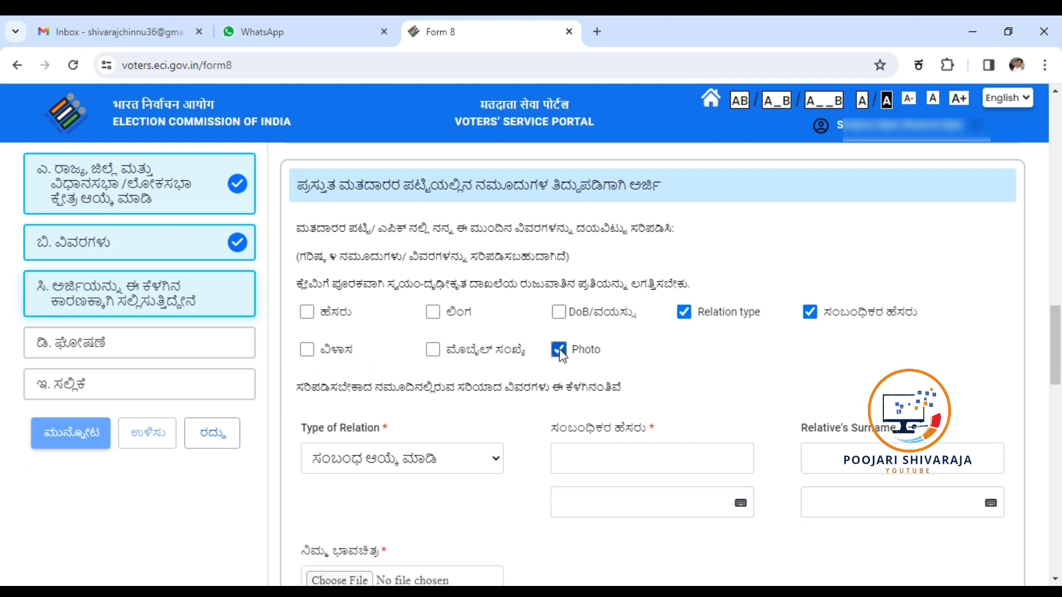
pyautogui.click(434, 350)
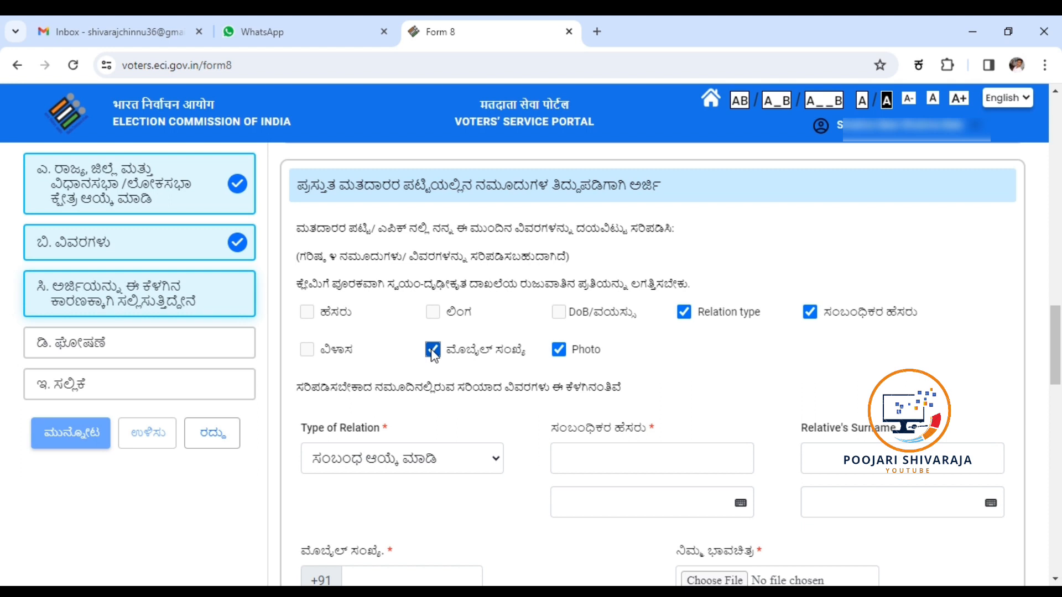
# - Set the type of relation to Husband and make the English relative's name field active
pyautogui.scroll(-1, 432, 352)
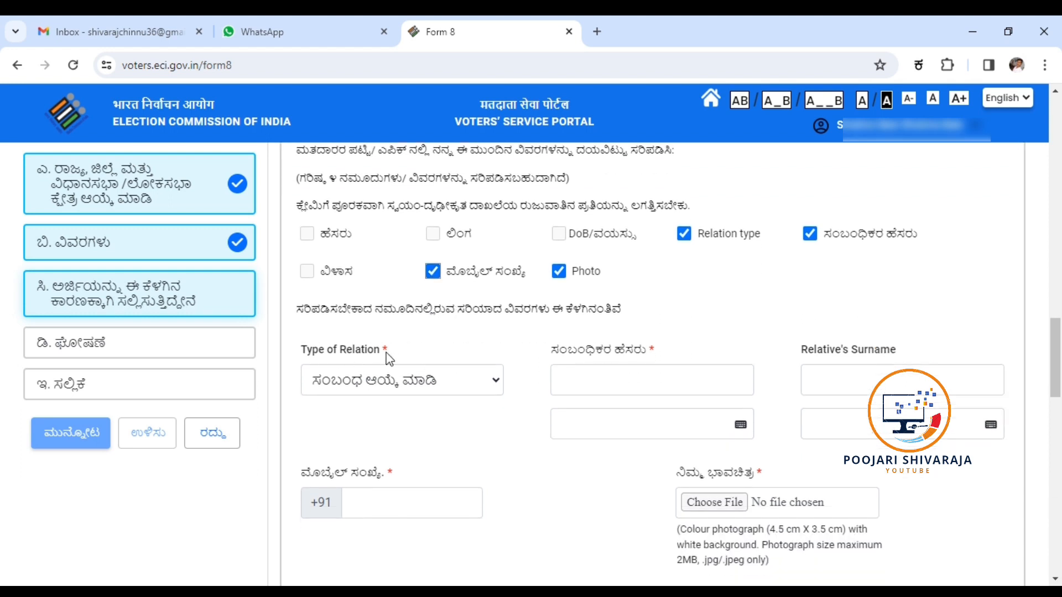
pyautogui.click(425, 383)
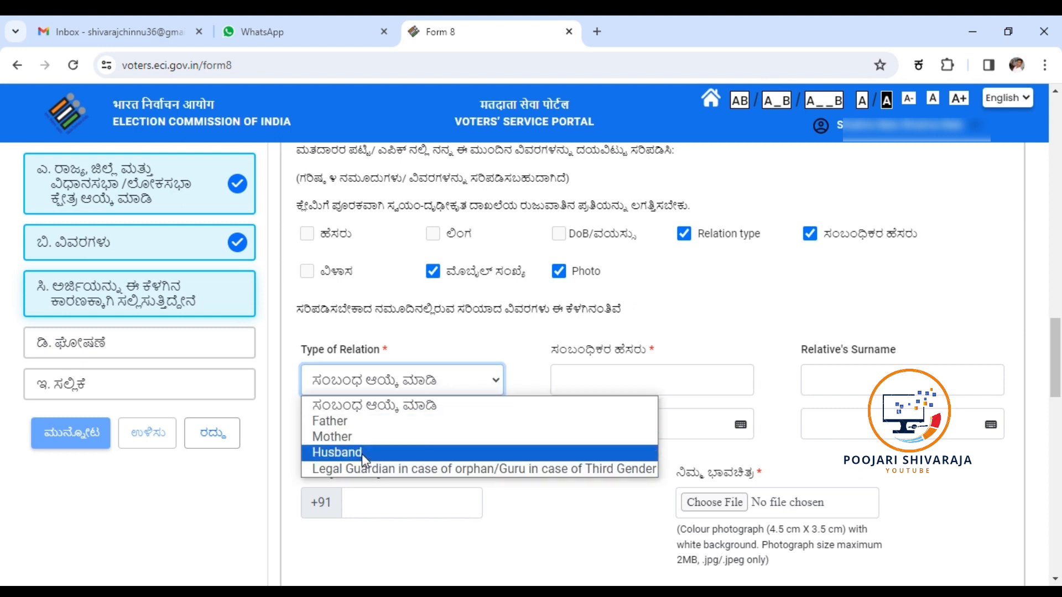
pyautogui.click(381, 454)
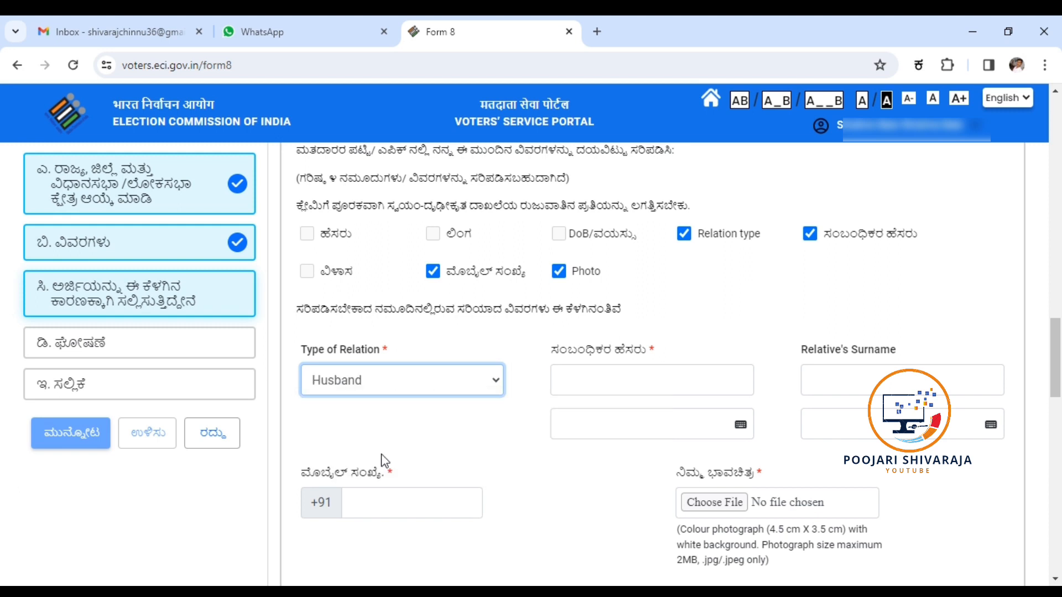
pyautogui.click(626, 374)
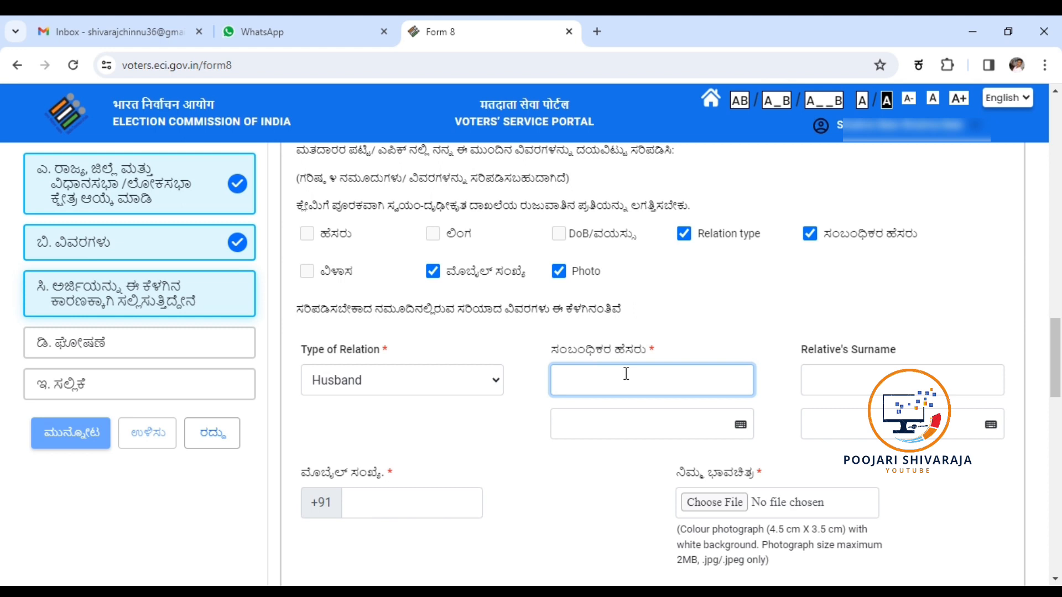
pyautogui.write('hULESH')
pyautogui.press('BackSpace')
pyautogui.press('BackSpace')
pyautogui.press('BackSpace')
pyautogui.press('BackSpace')
pyautogui.press('BackSpace')
pyautogui.press('BackSpace')
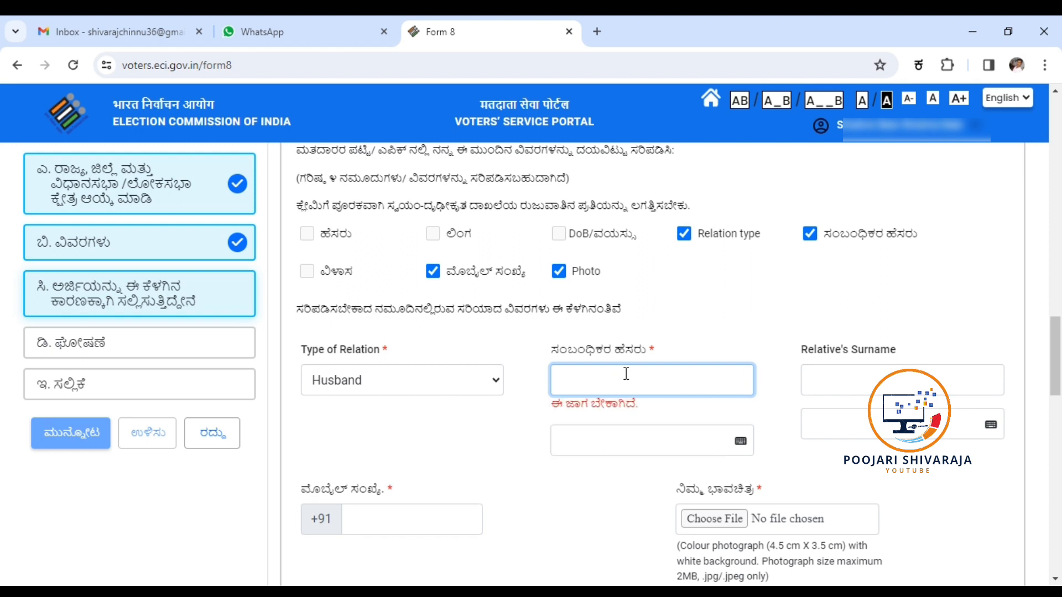
# - Enter the relative's name in English and move on to its Kannada field
pyautogui.write('Hulesh')
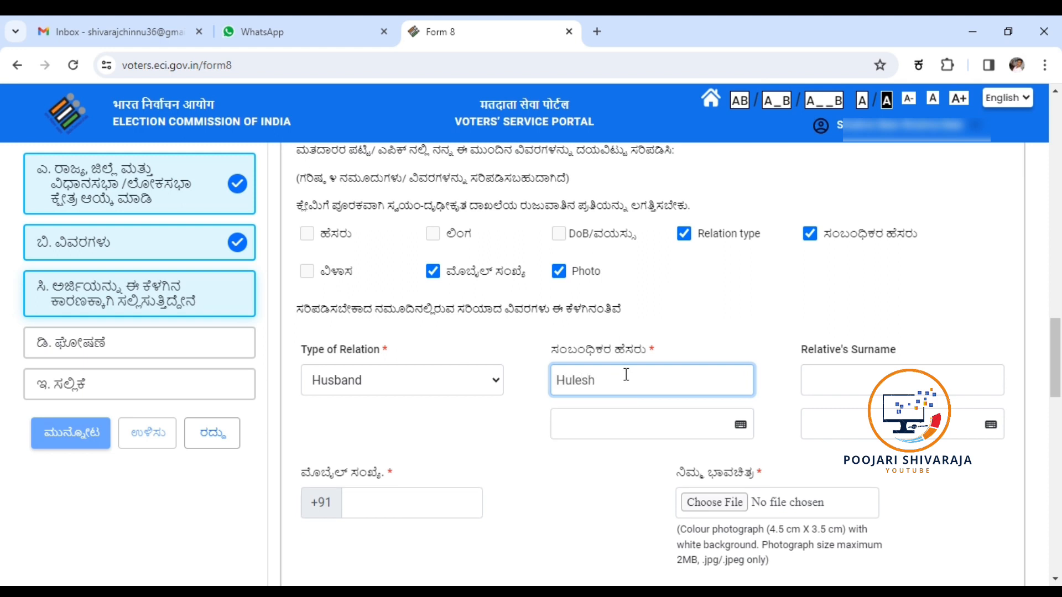
pyautogui.press('Tab')
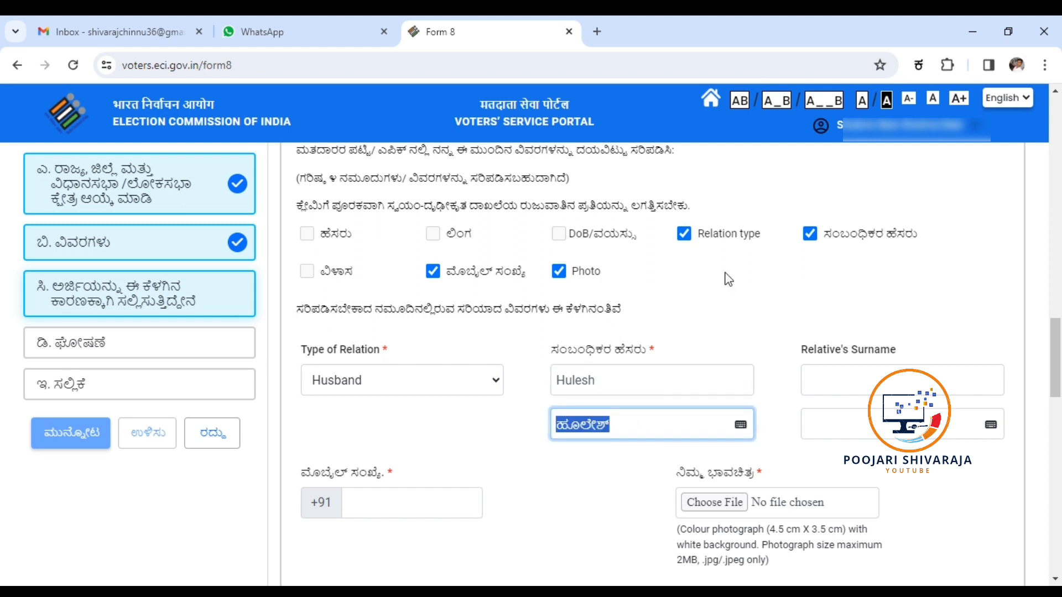
# - Replace the Kannada spelling of the relative's name using the Kannada input tool, and turn the tool off
pyautogui.click(917, 65)
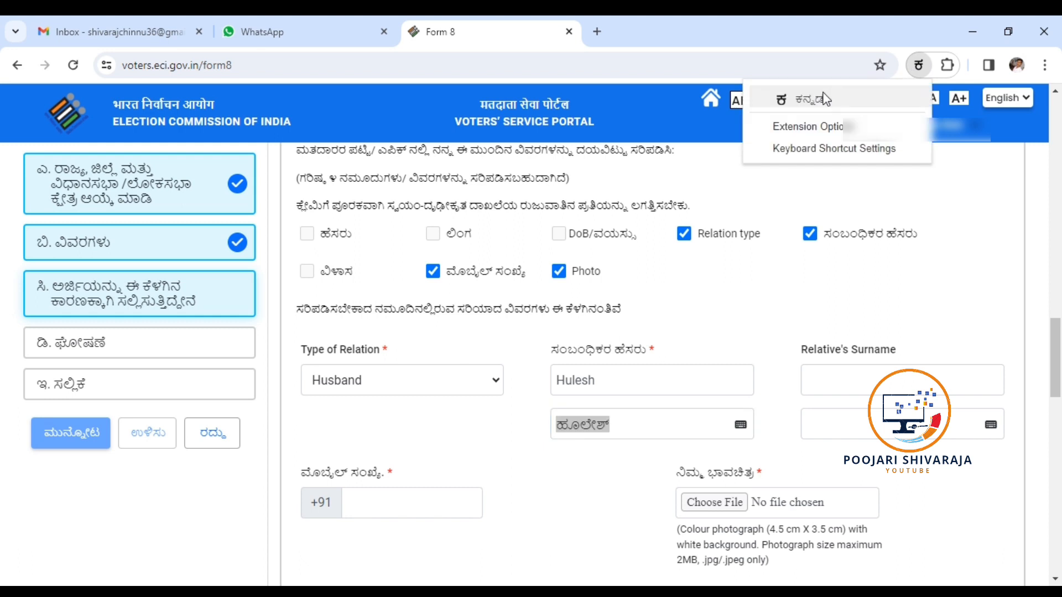
pyautogui.click(824, 98)
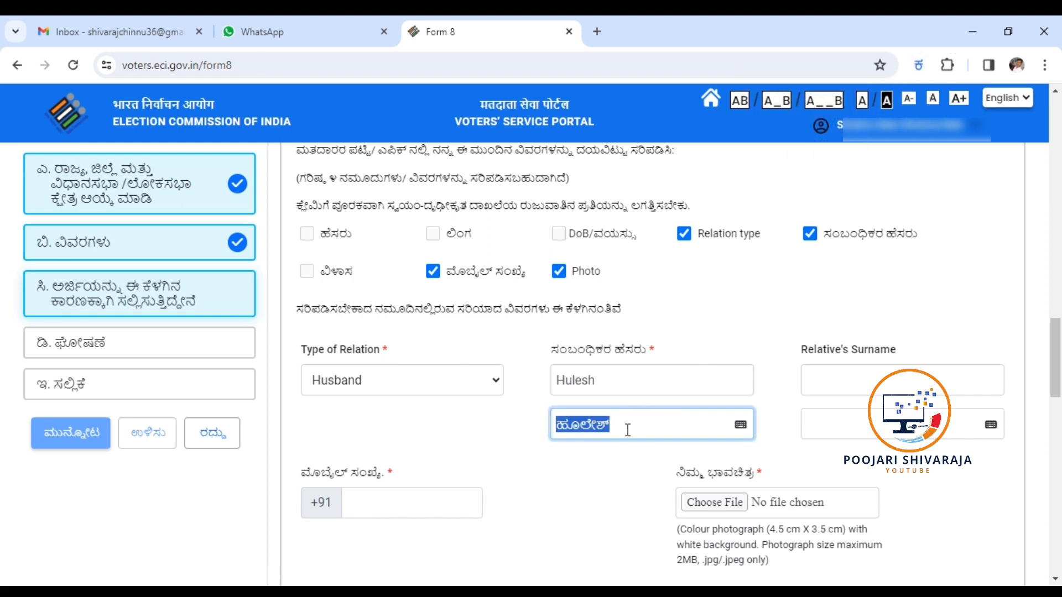
pyautogui.write('hulesh')
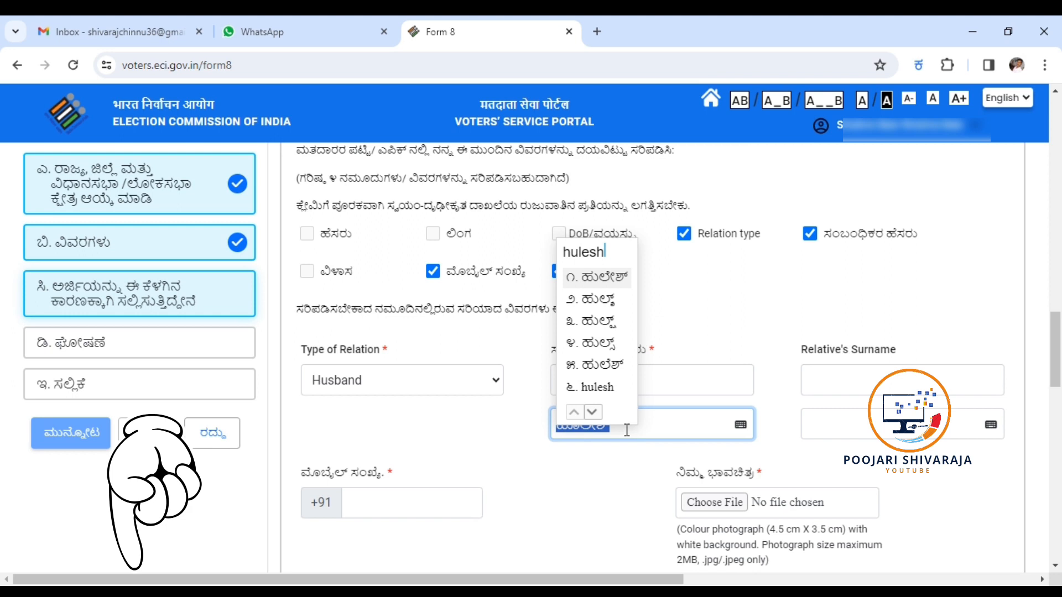
pyautogui.write('a')
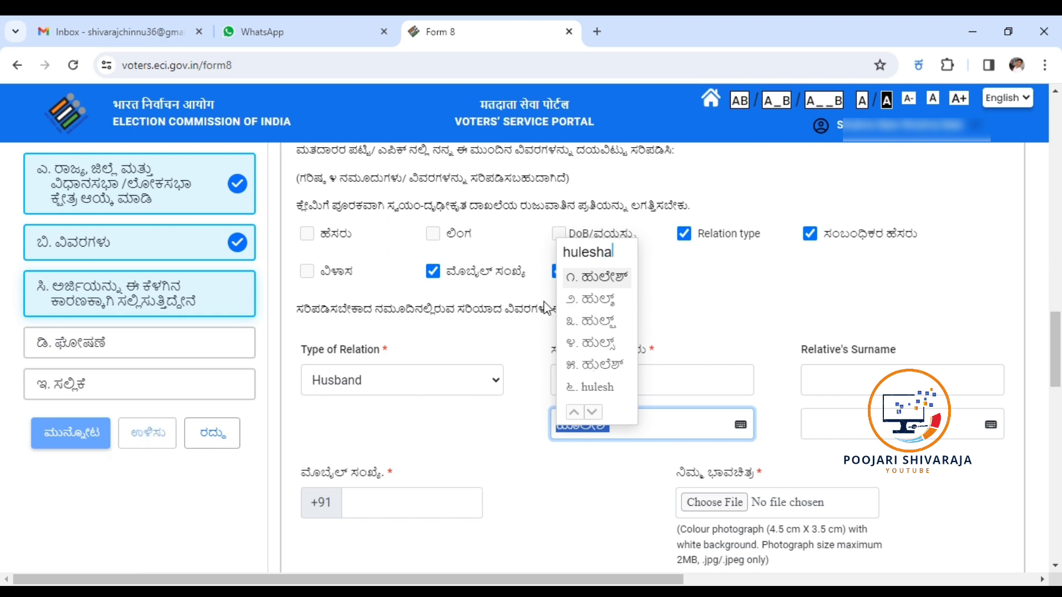
pyautogui.click(601, 283)
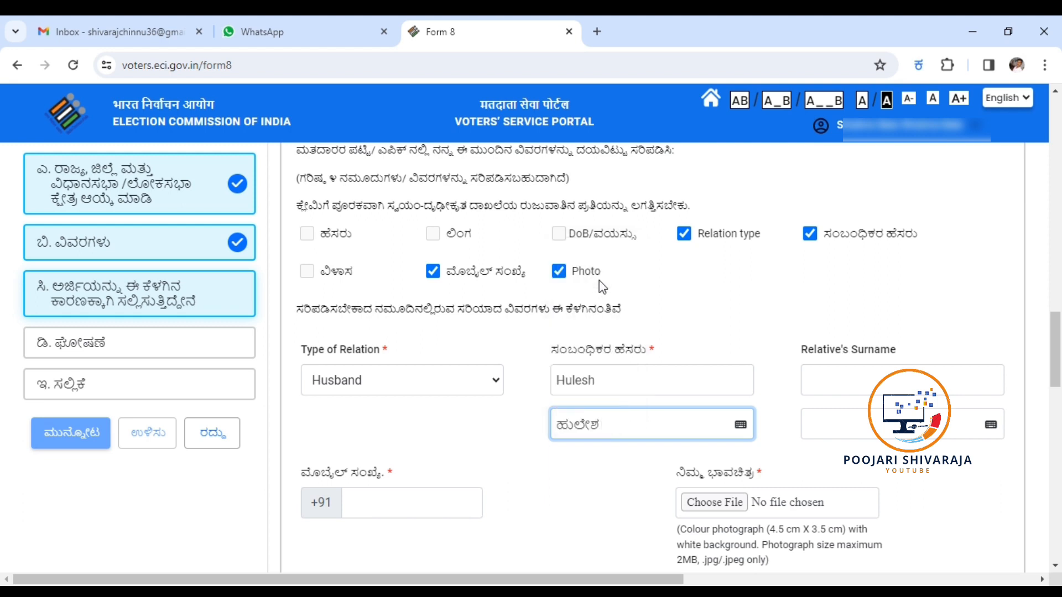
pyautogui.click(781, 451)
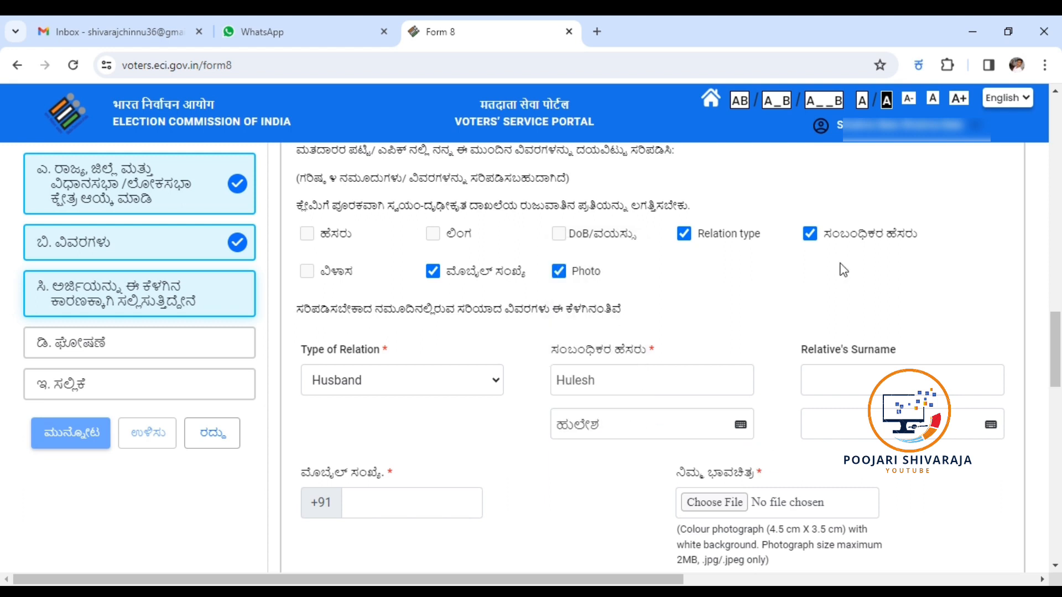
pyautogui.click(920, 65)
pyautogui.click(788, 126)
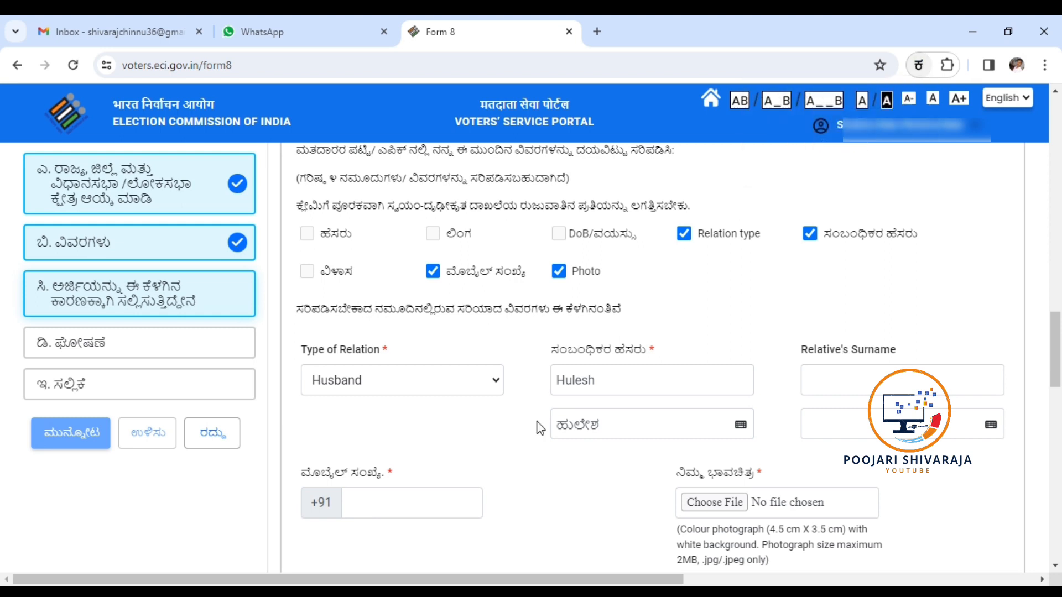
# - Enter the elector's corrected mobile number after the +91 prefix
pyautogui.scroll(-1, 437, 497)
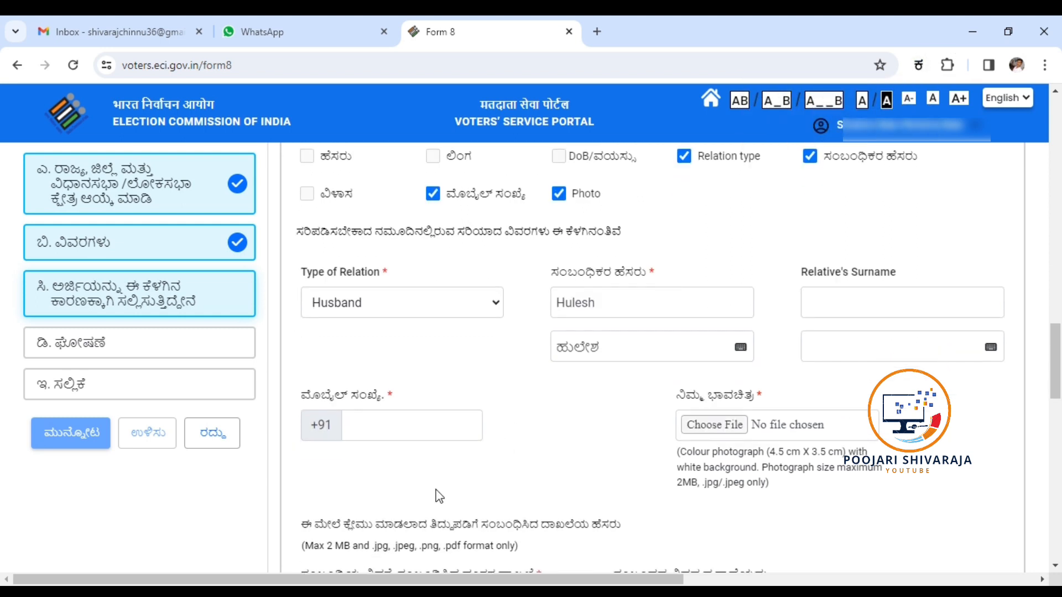
pyautogui.click(372, 427)
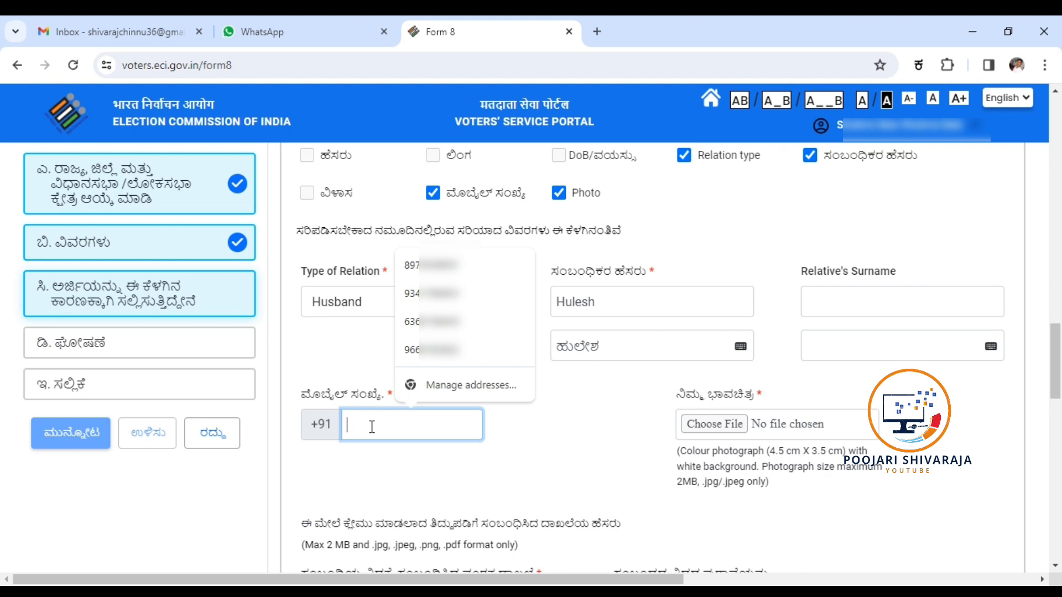
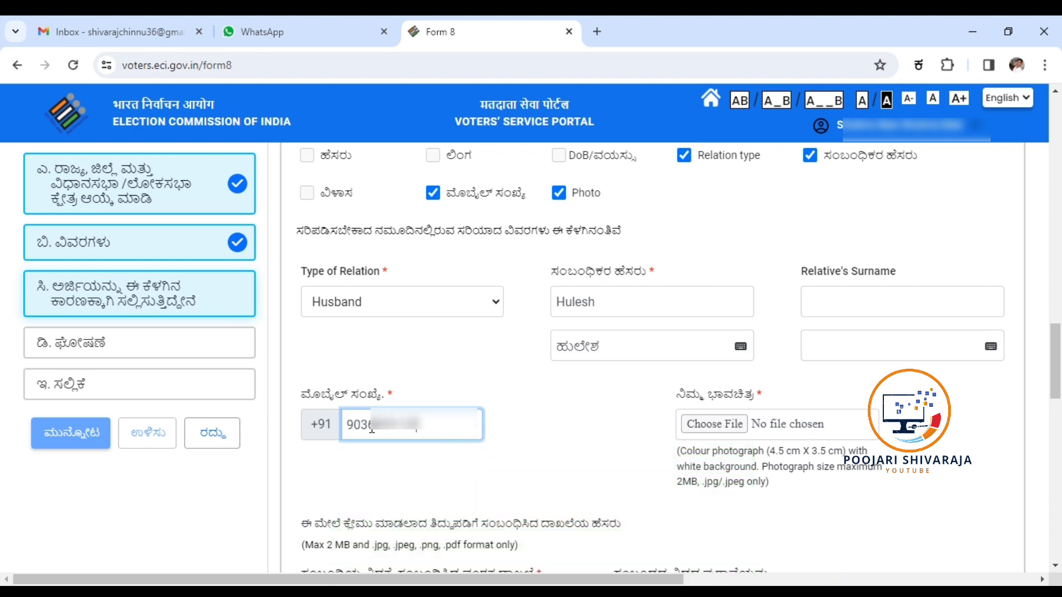
pyautogui.click(557, 437)
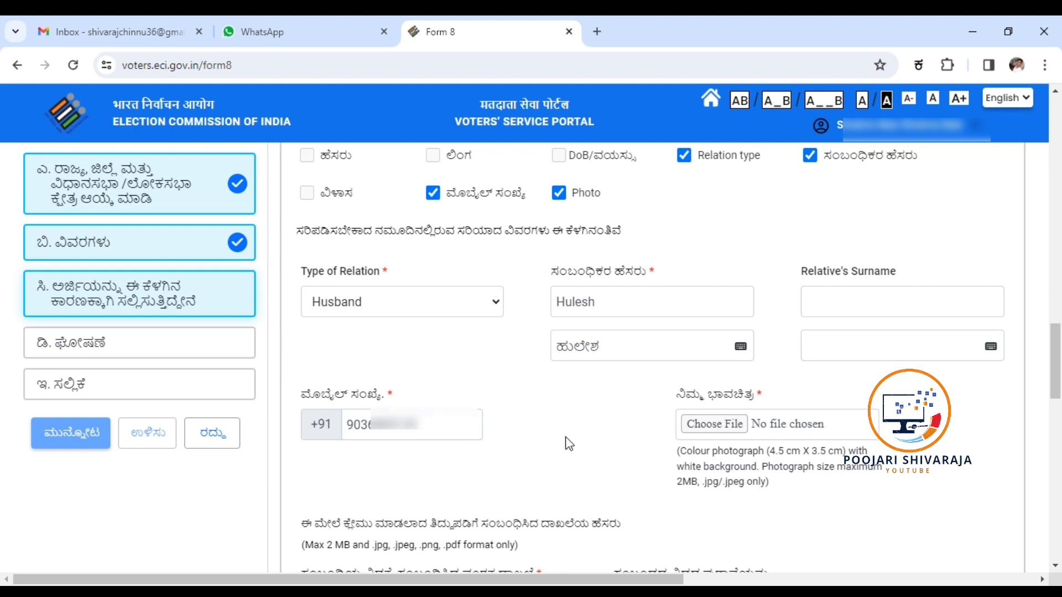
# - Upload the applicant's photo from the Pictures folder and save it with the default crop
pyautogui.click(734, 415)
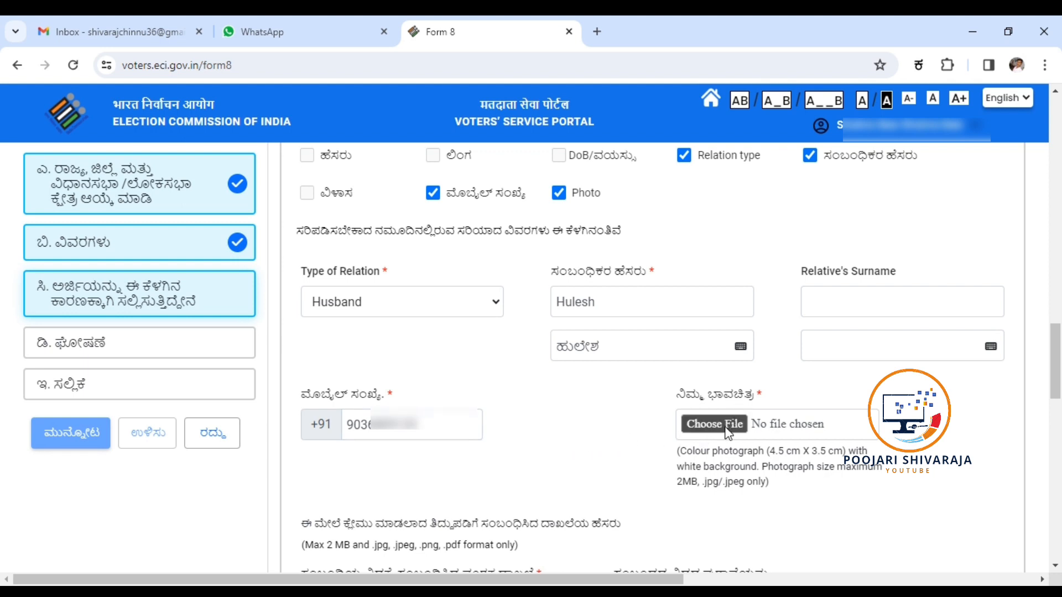
pyautogui.click(732, 426)
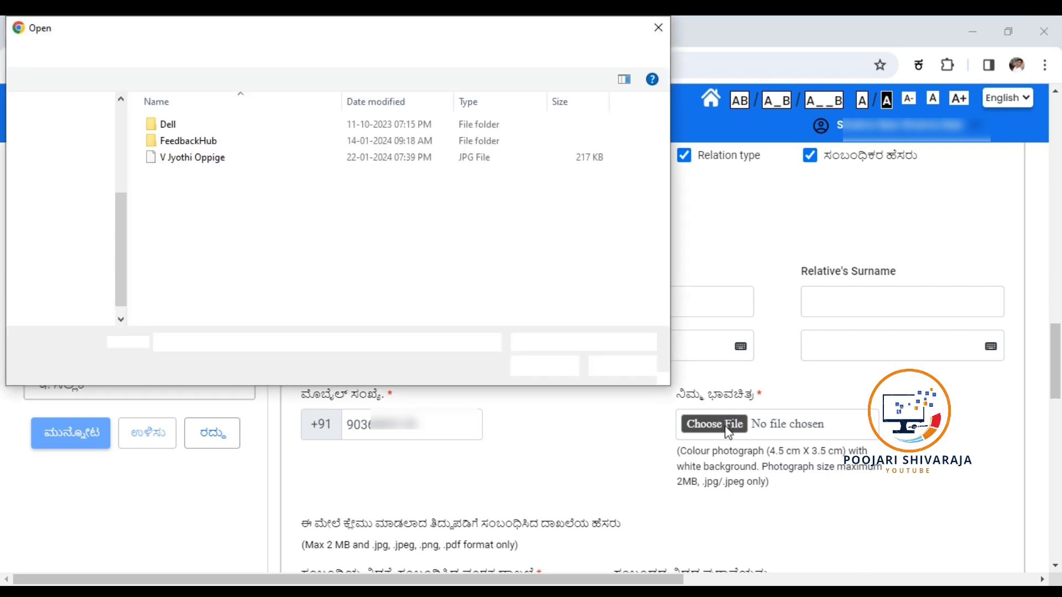
pyautogui.click(68, 229)
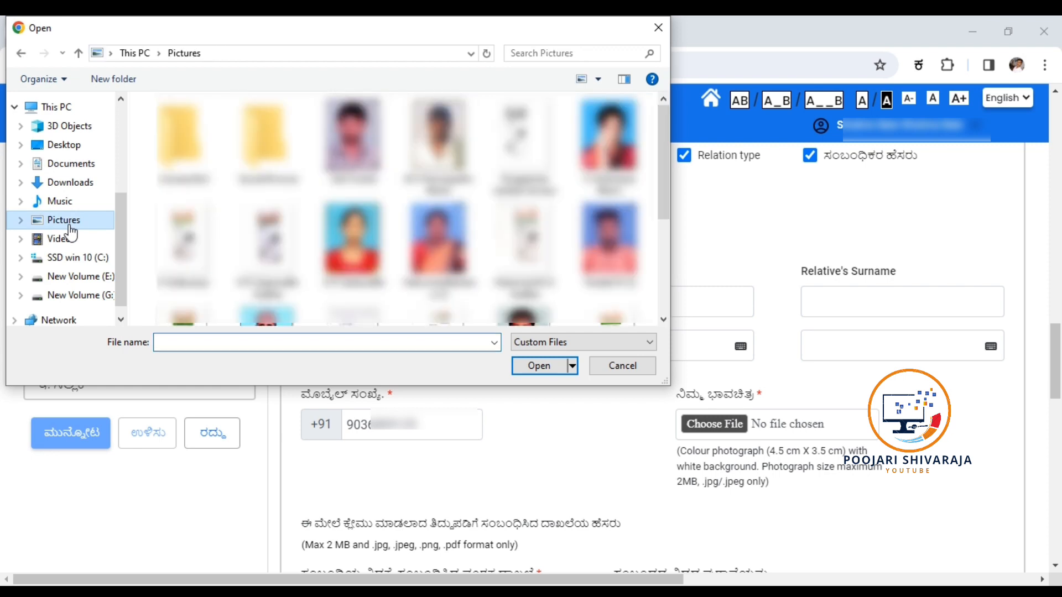
pyautogui.click(615, 148)
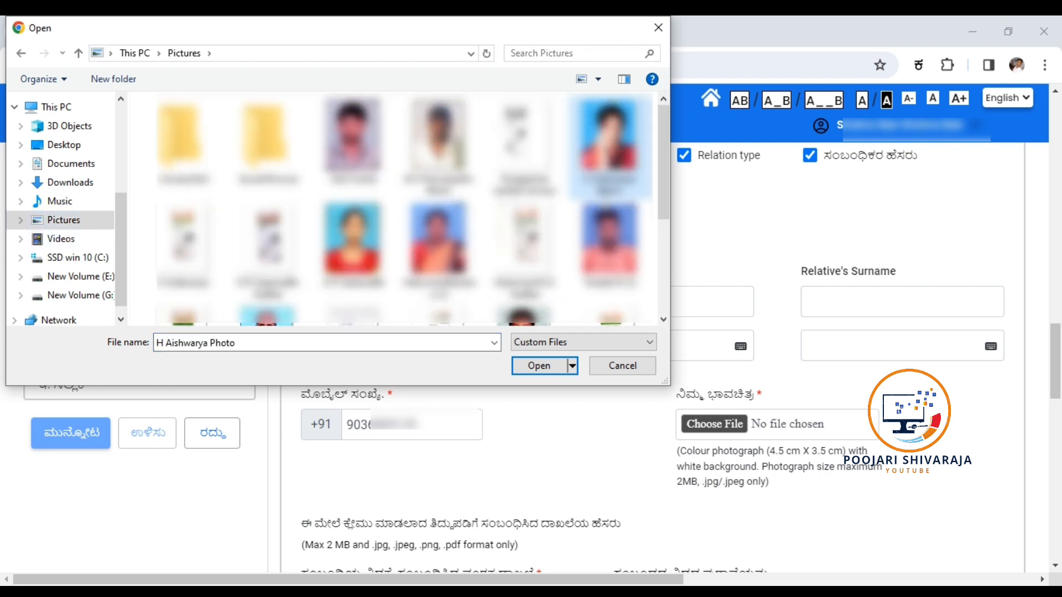
pyautogui.click(539, 366)
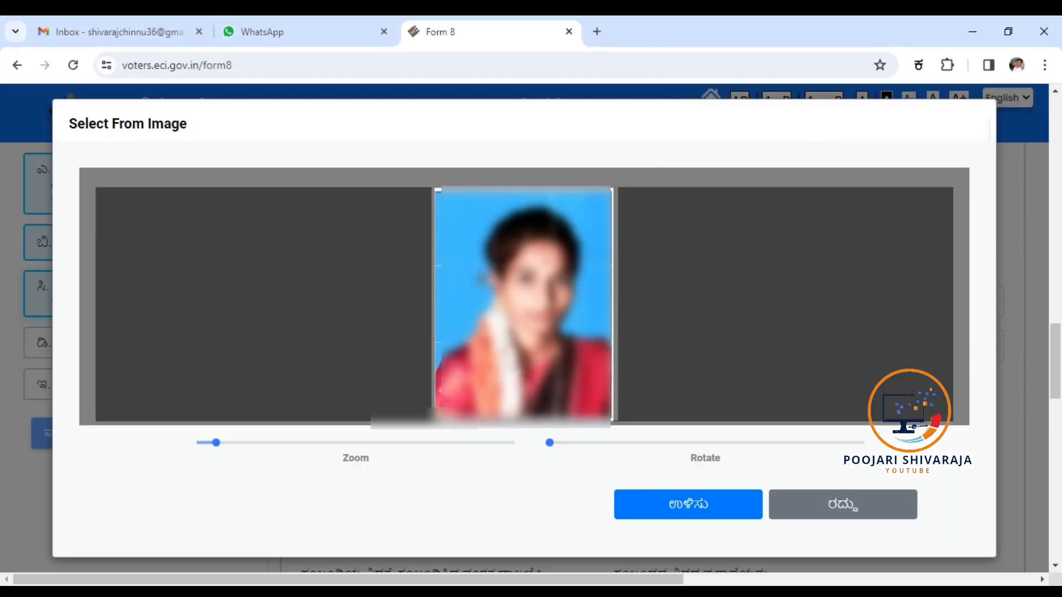
pyautogui.click(677, 504)
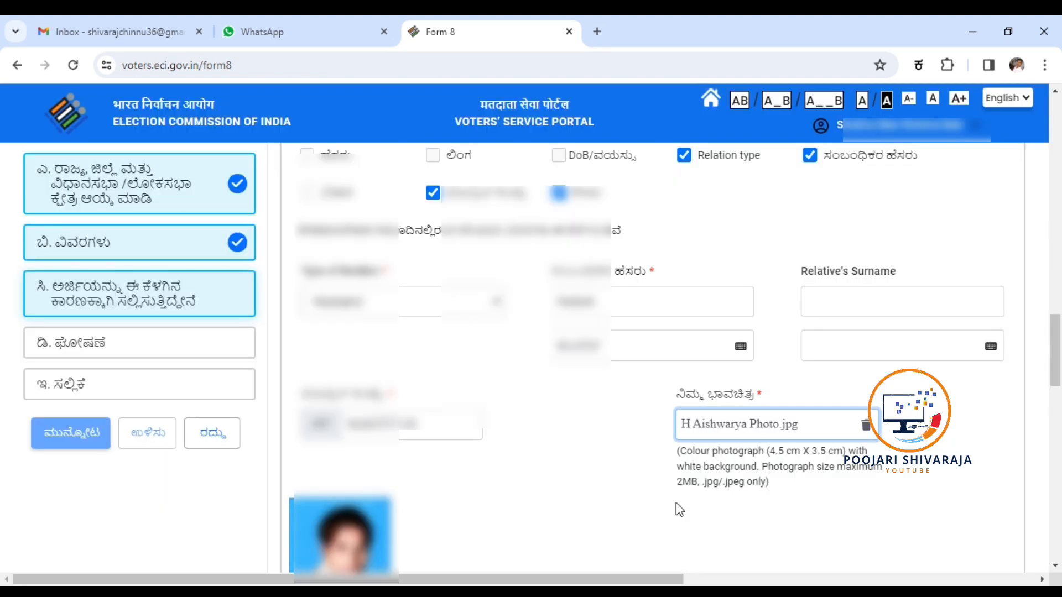
# - Acknowledge the face detection notice for the uploaded applicant photo
pyautogui.scroll(-2, 676, 502)
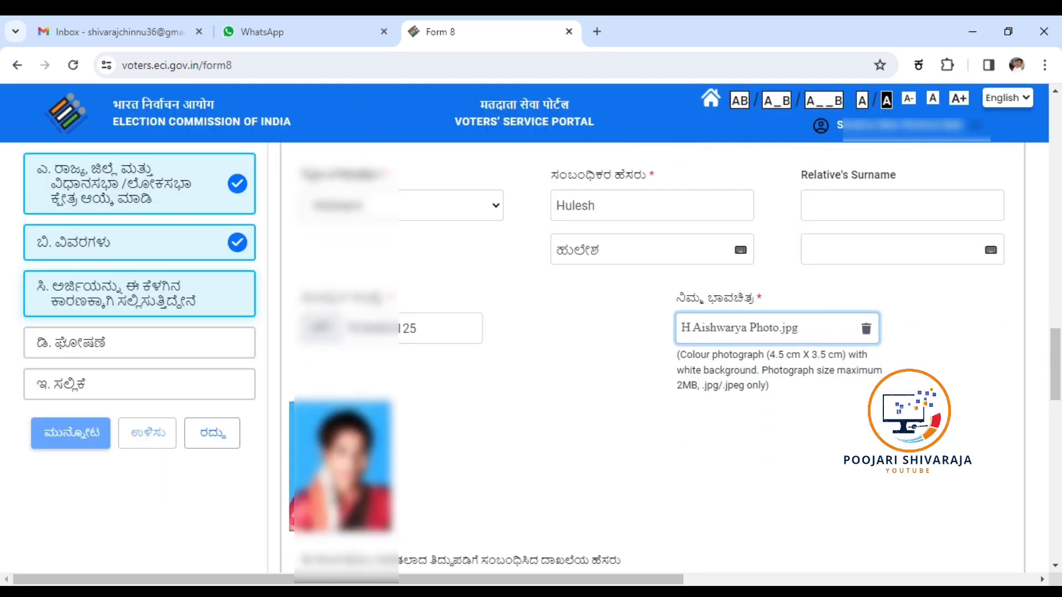
pyautogui.scroll(-1, 343, 437)
pyautogui.scroll(-3, 501, 436)
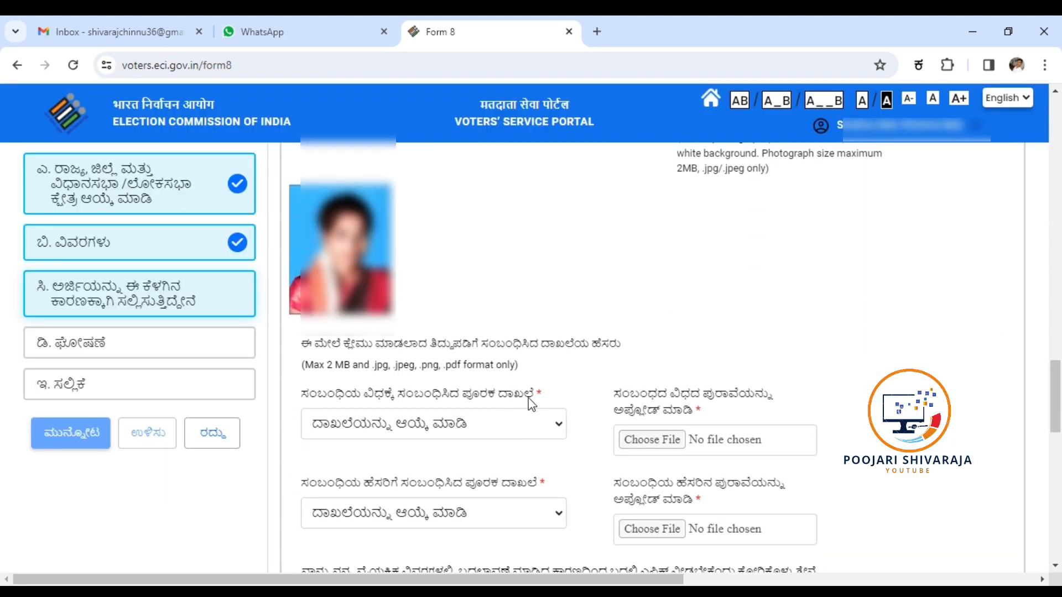
pyautogui.scroll(-1, 505, 408)
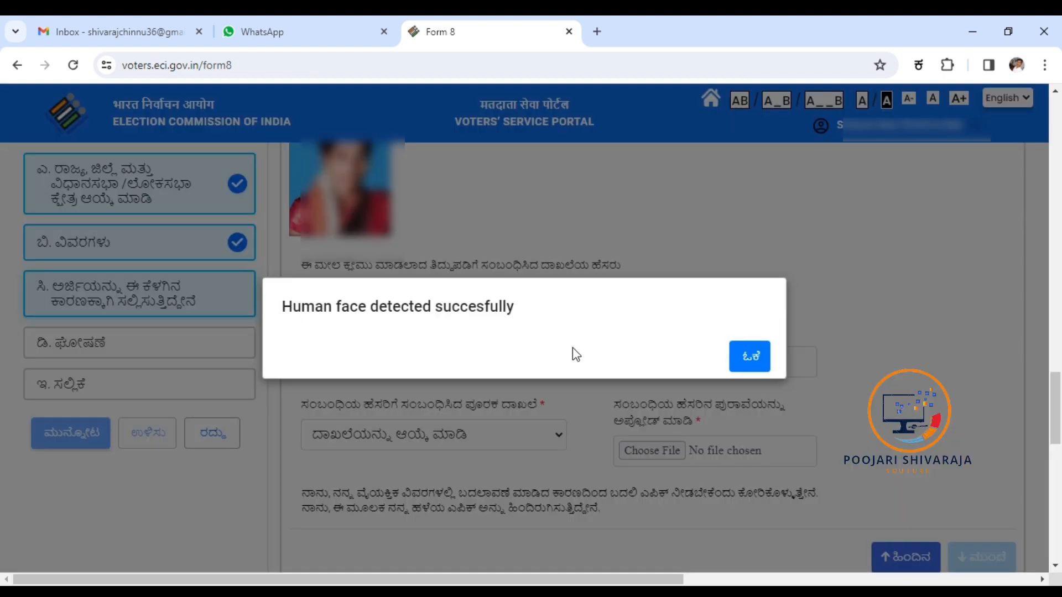
pyautogui.click(749, 366)
# - Choose Aadhaar Card as the supporting document for the relation type and upload the applicant's Aadhaar JPG from the Pictures folder
pyautogui.scroll(-5, 626, 400)
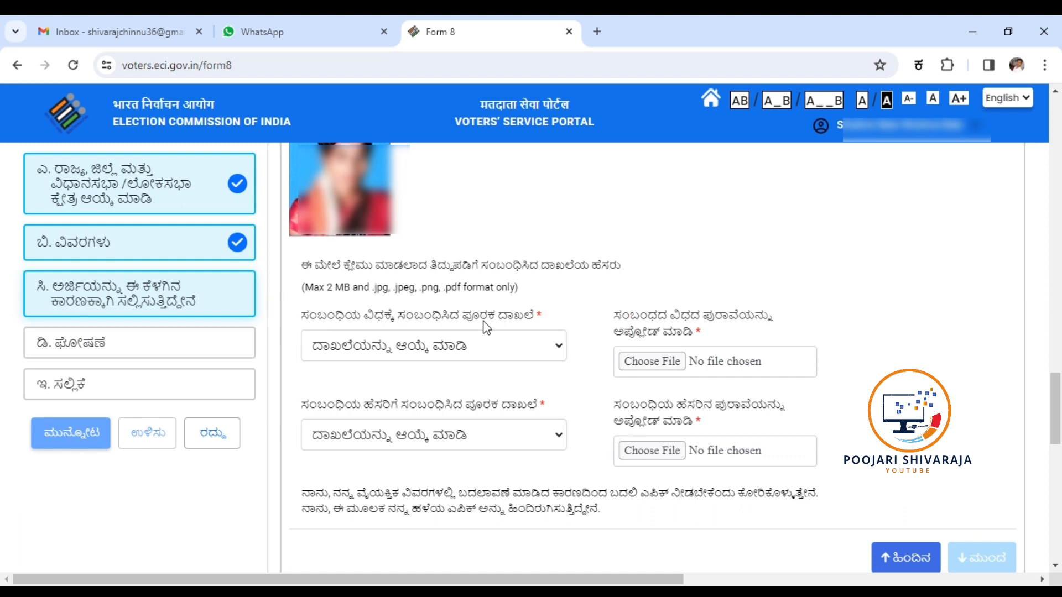
pyautogui.click(461, 349)
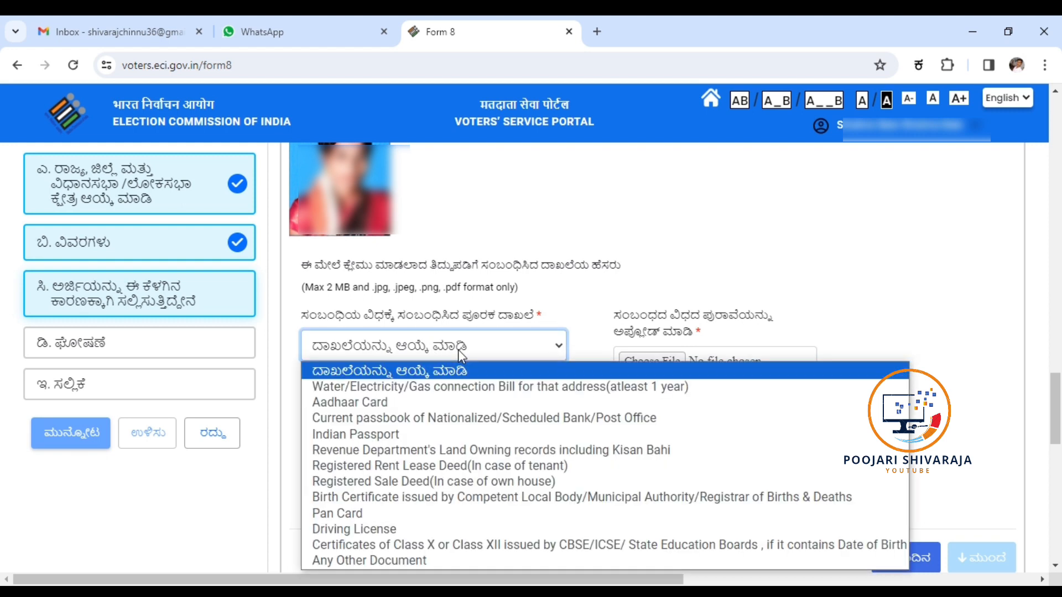
pyautogui.click(389, 404)
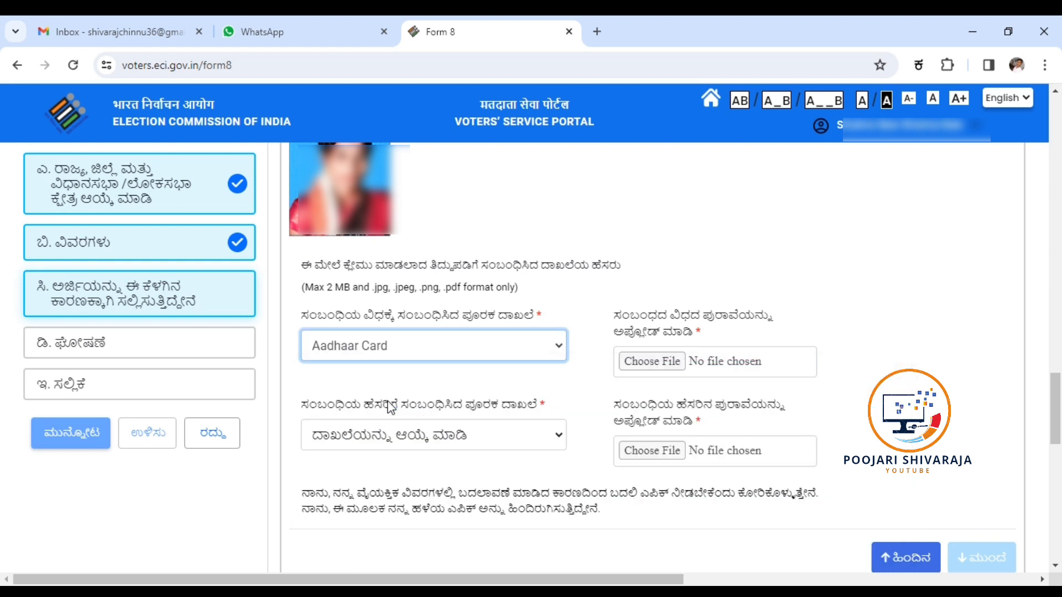
pyautogui.click(653, 366)
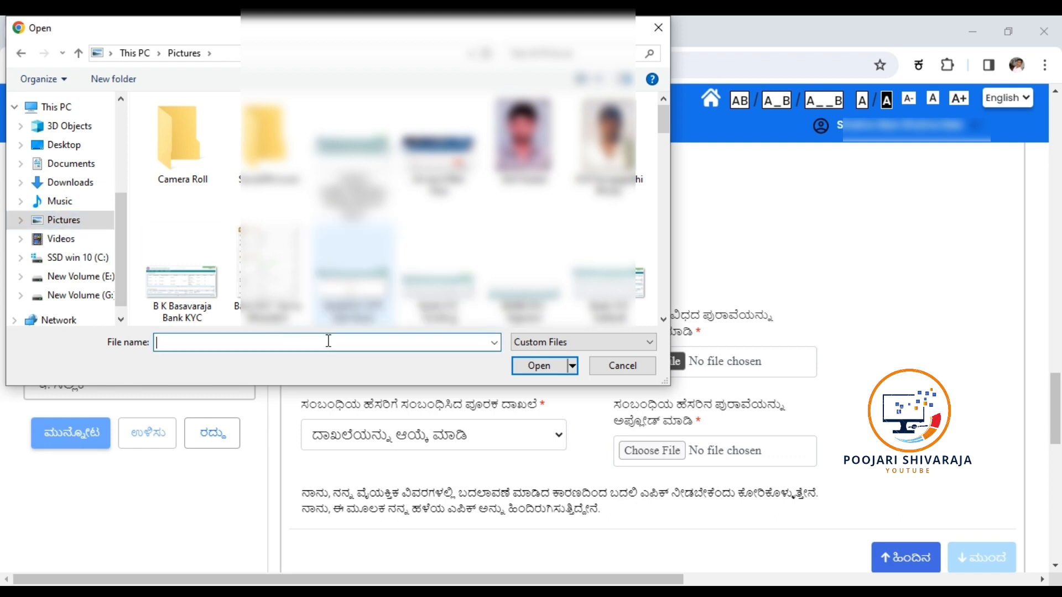
pyautogui.write('h')
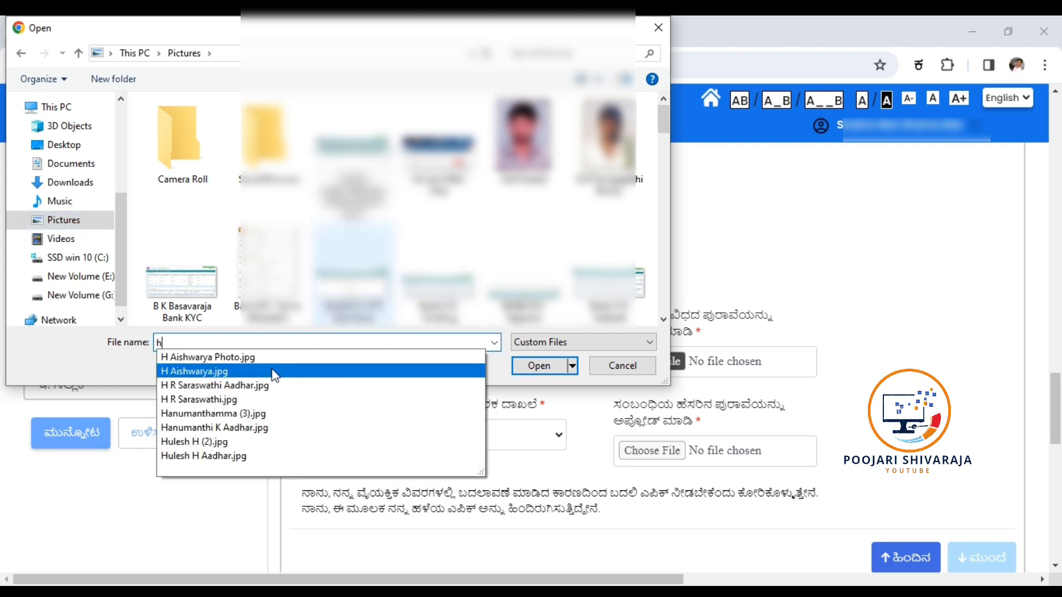
pyautogui.click(248, 371)
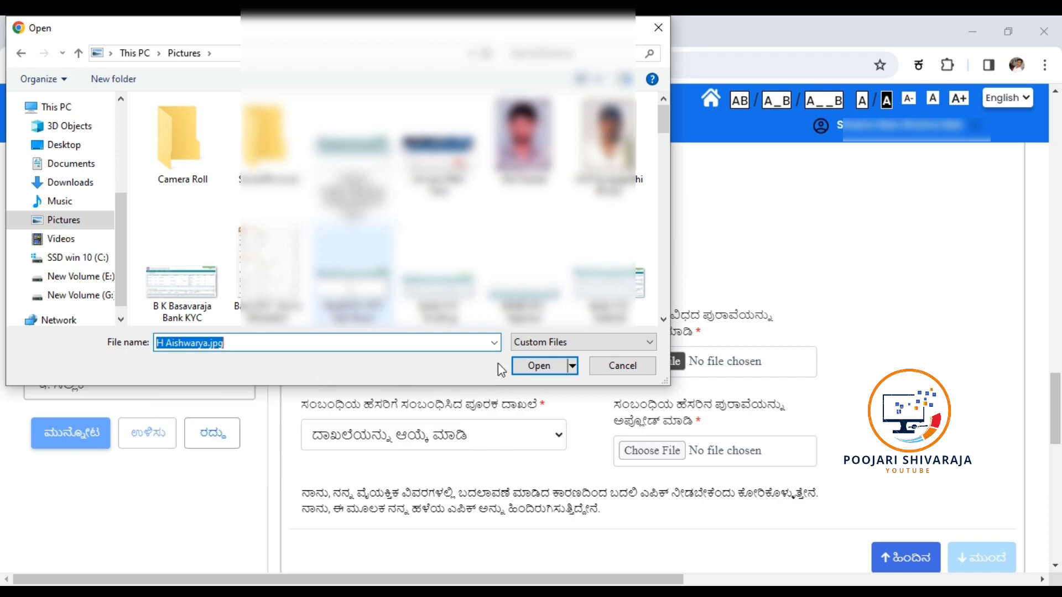
pyautogui.click(530, 367)
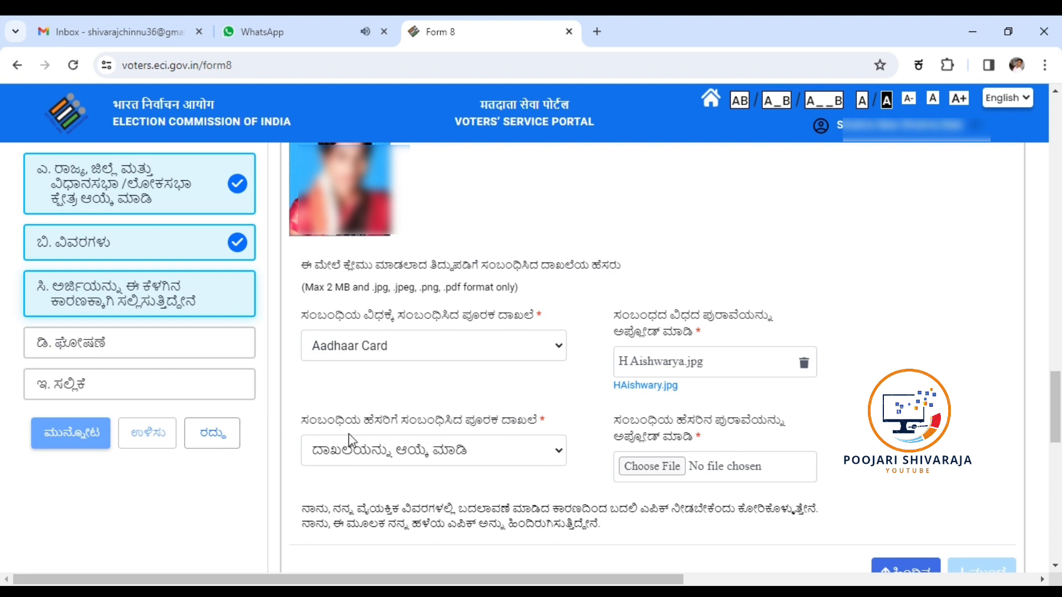
# - Choose Aadhaar Card as the supporting document for the relative's name and upload the same Aadhaar JPG as its proof
pyautogui.click(481, 455)
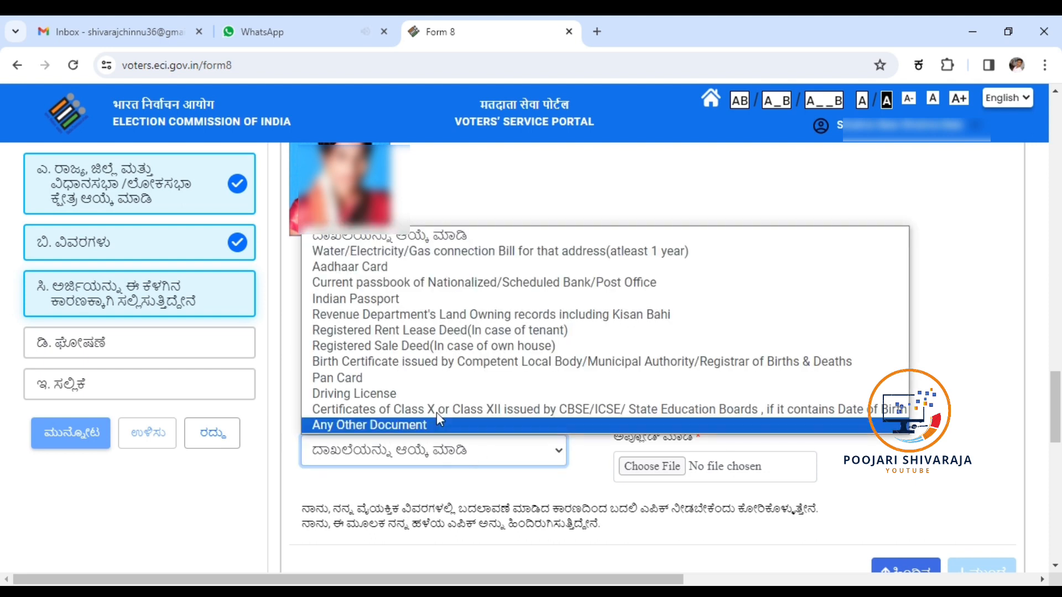
pyautogui.click(383, 265)
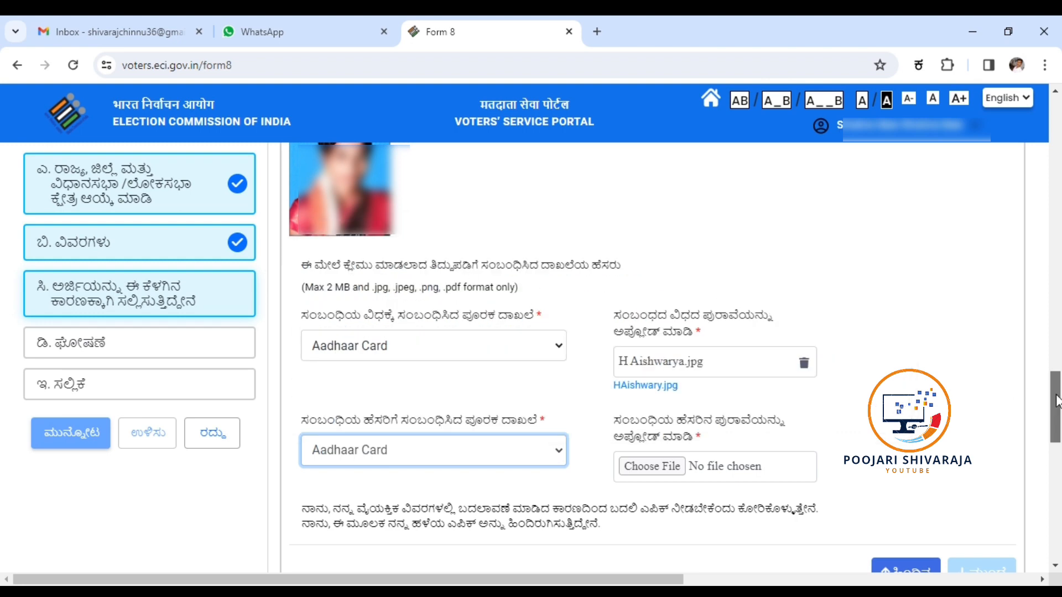
pyautogui.scroll(-3, 700, 338)
pyautogui.click(651, 327)
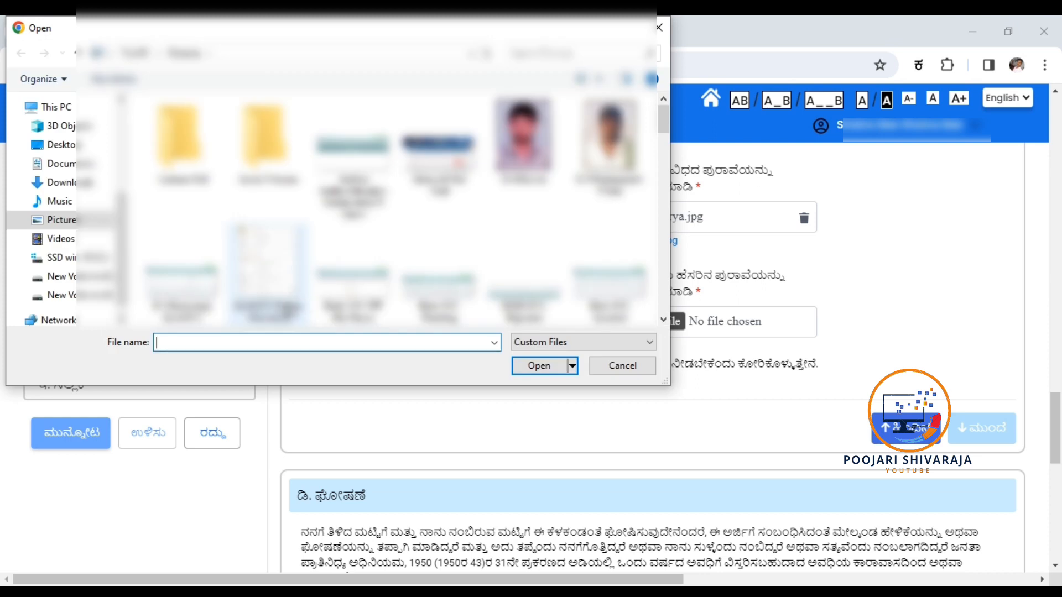
pyautogui.write('h')
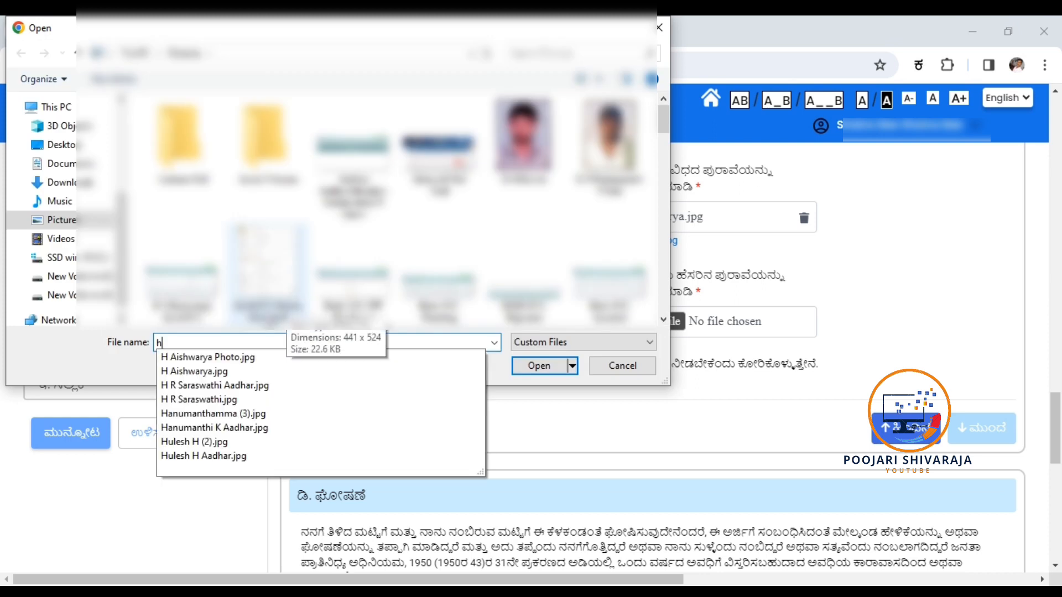
pyautogui.click(214, 371)
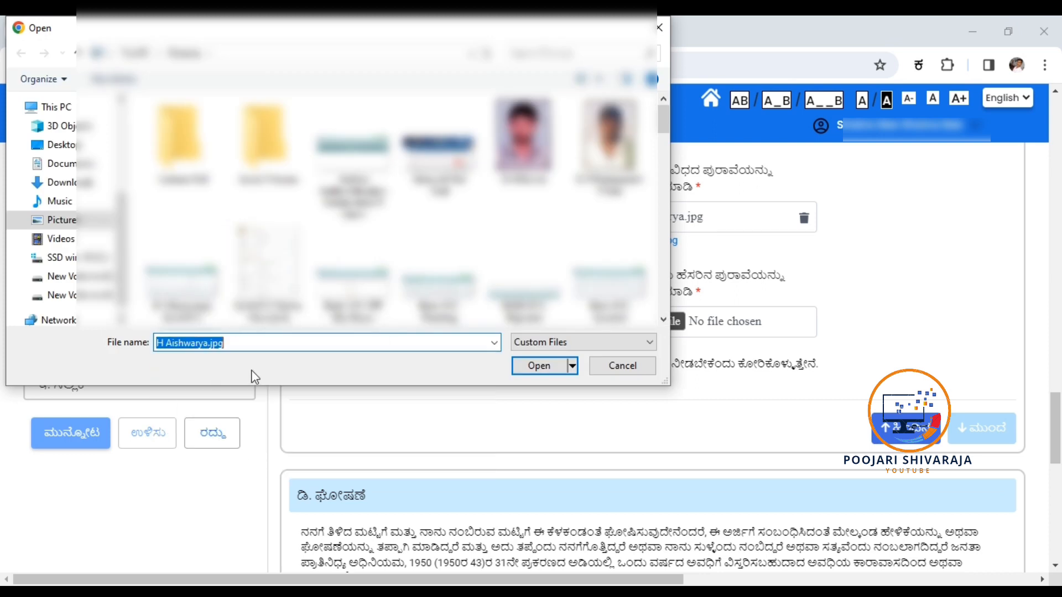
pyautogui.click(542, 367)
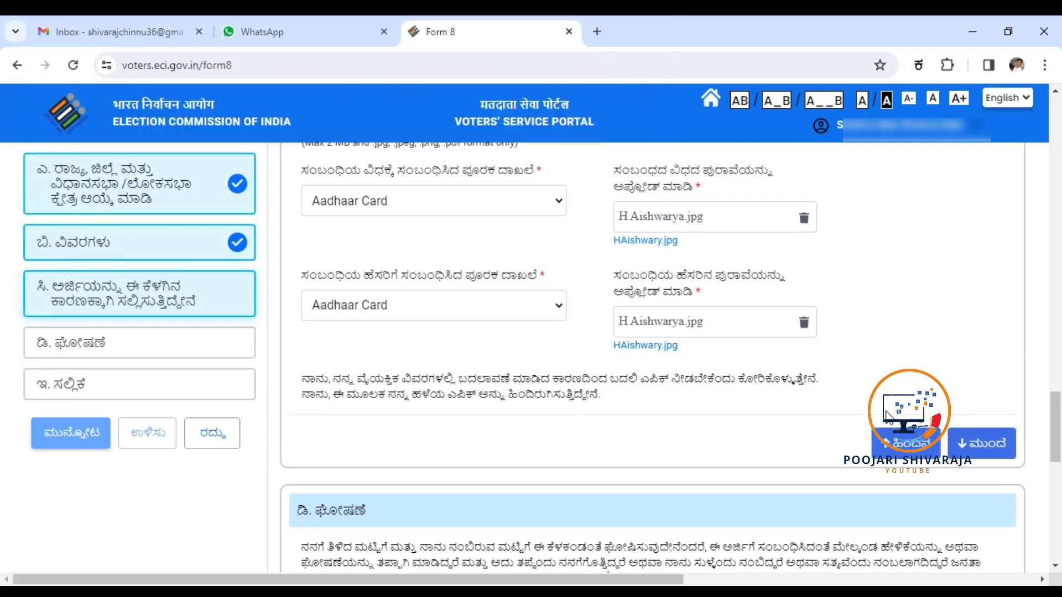
# - Continue to the declaration section, enter the applicant's village as the place, and proceed to the captcha section
pyautogui.click(1002, 446)
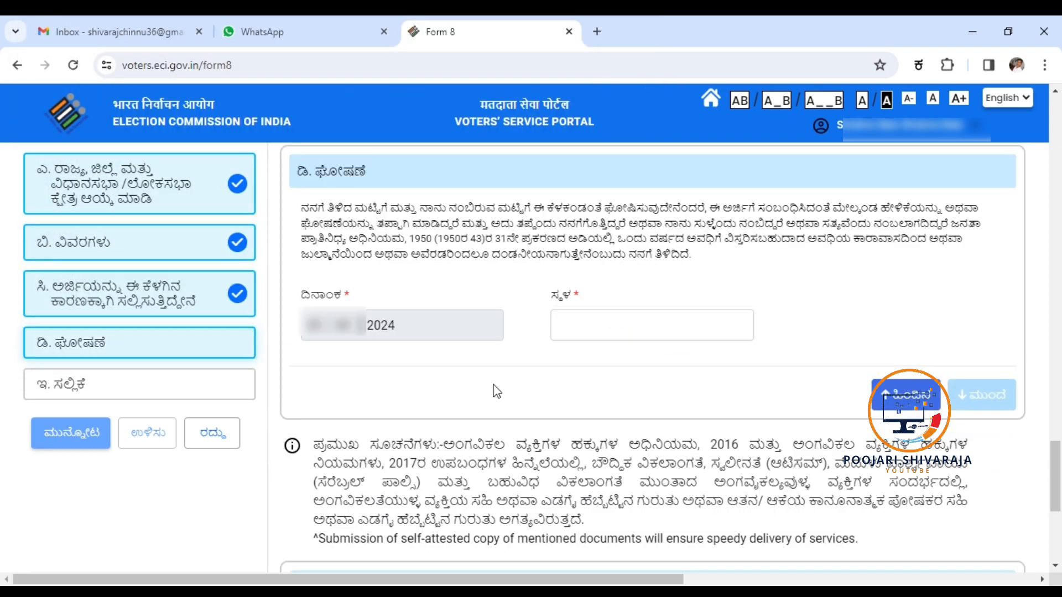
pyautogui.click(588, 325)
pyautogui.write('Hara')
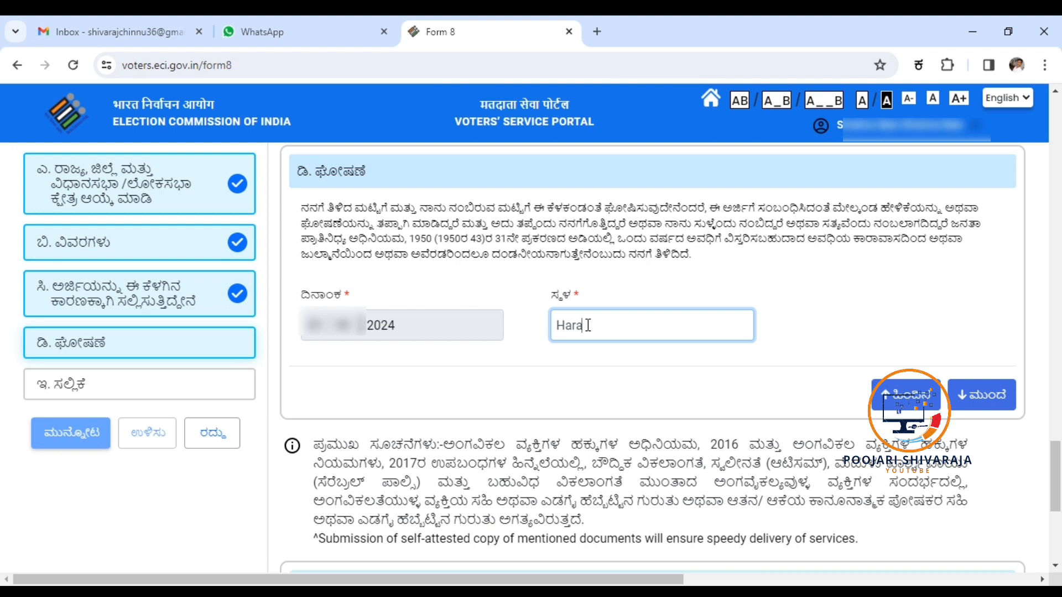
pyautogui.write('dinadoni')
pyautogui.click(988, 396)
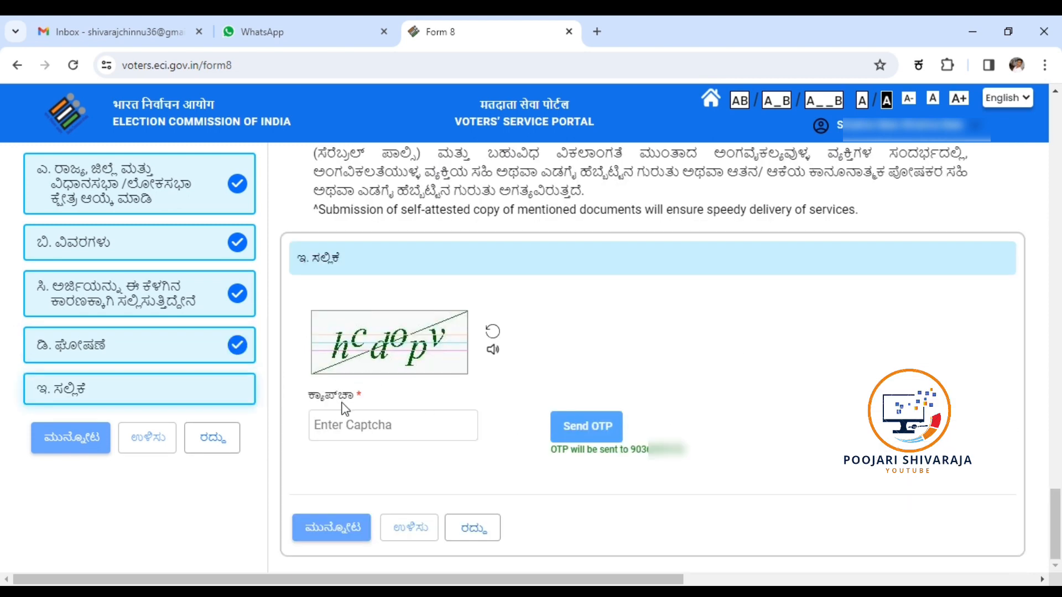
# - Try to request an OTP by entering the displayed captcha code
pyautogui.click(343, 431)
pyautogui.write('h')
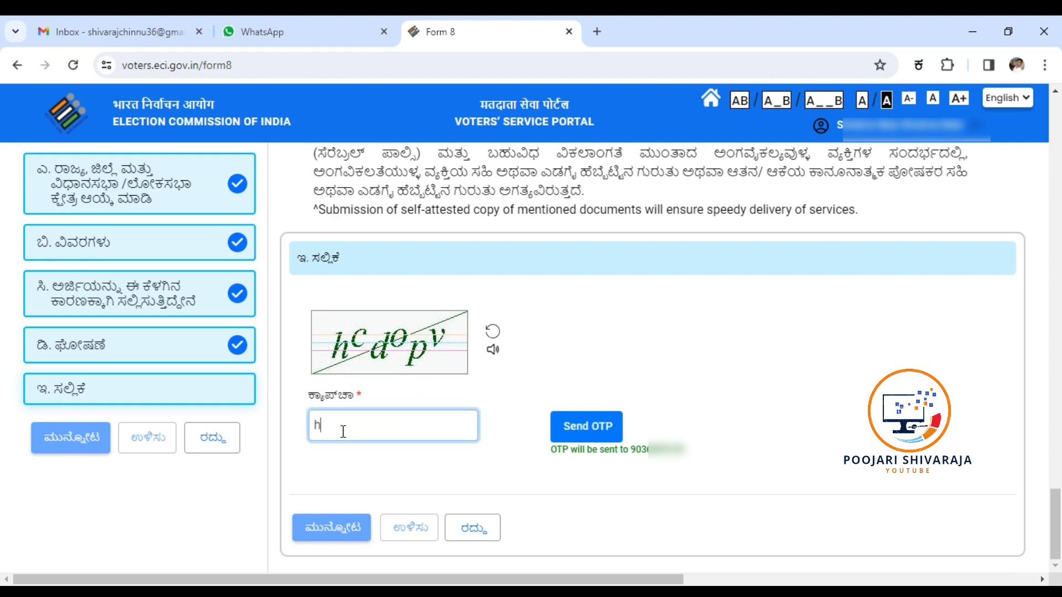
pyautogui.write('cdopv')
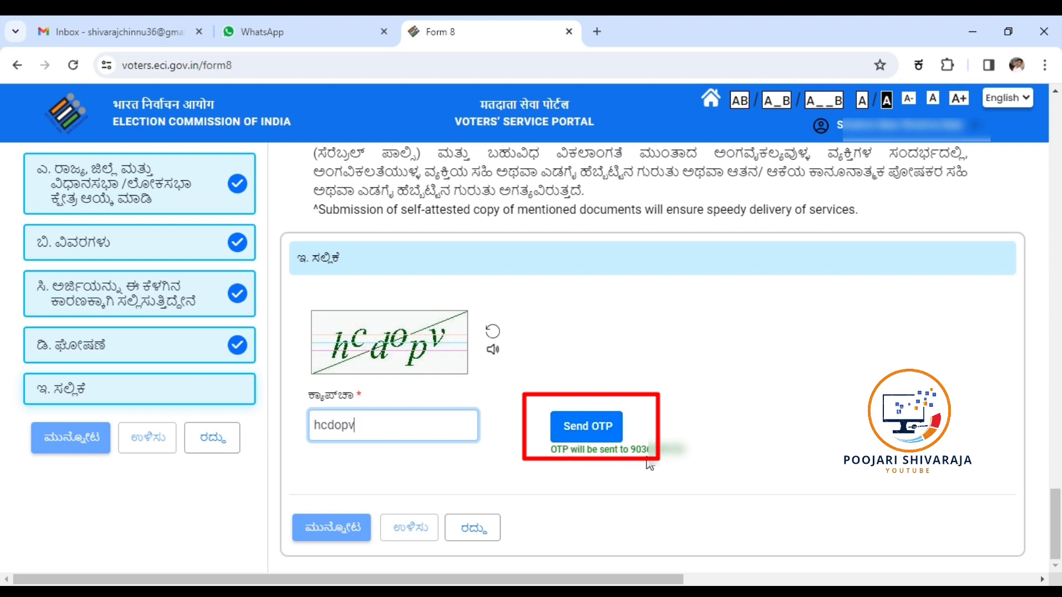
pyautogui.click(597, 433)
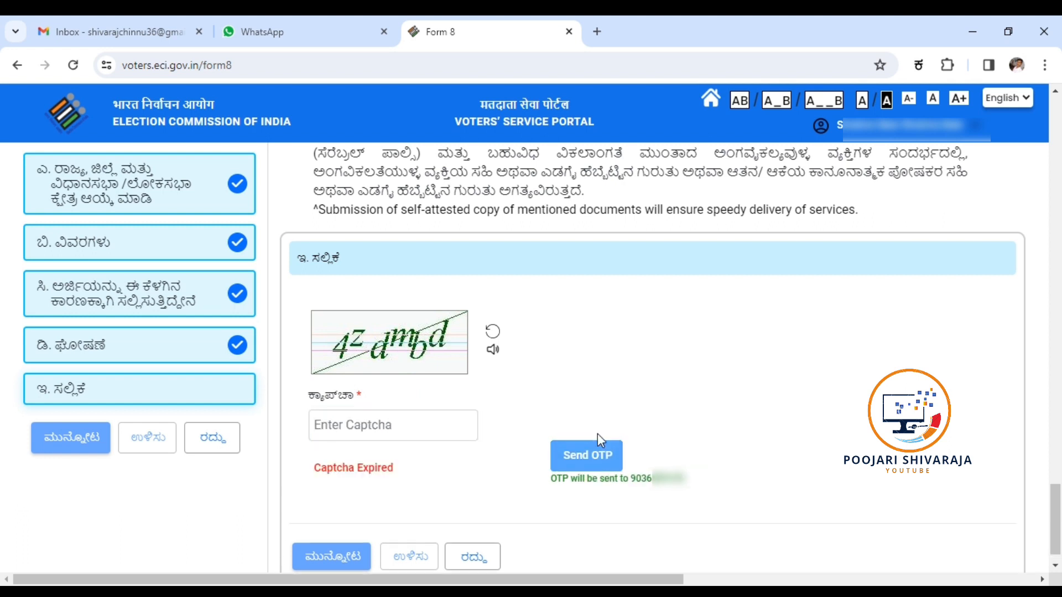
# - Enter the newly displayed captcha code and send the OTP to the registered mobile number
pyautogui.click(359, 429)
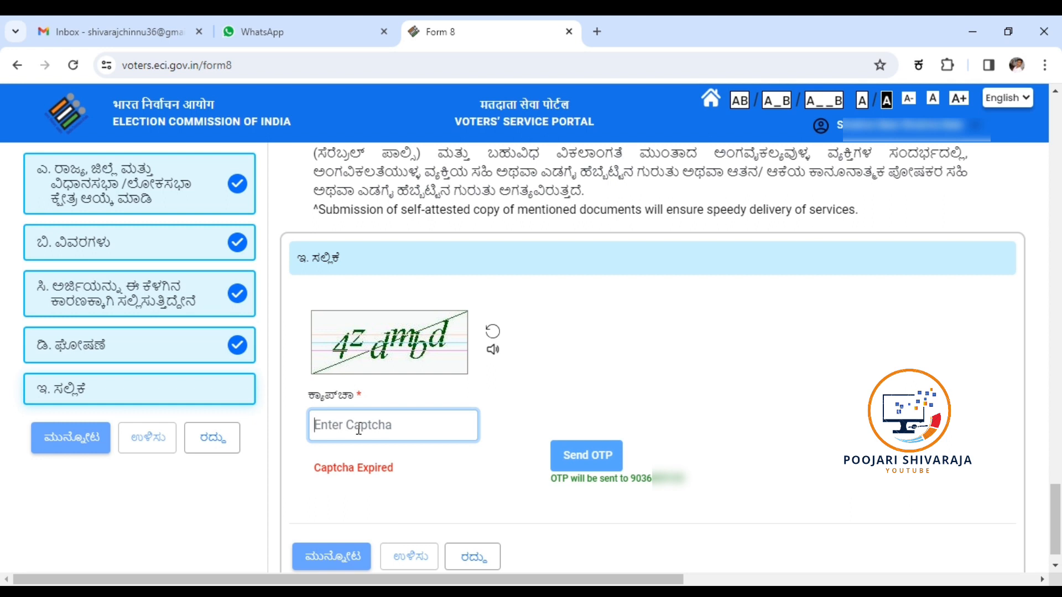
pyautogui.write('4zs')
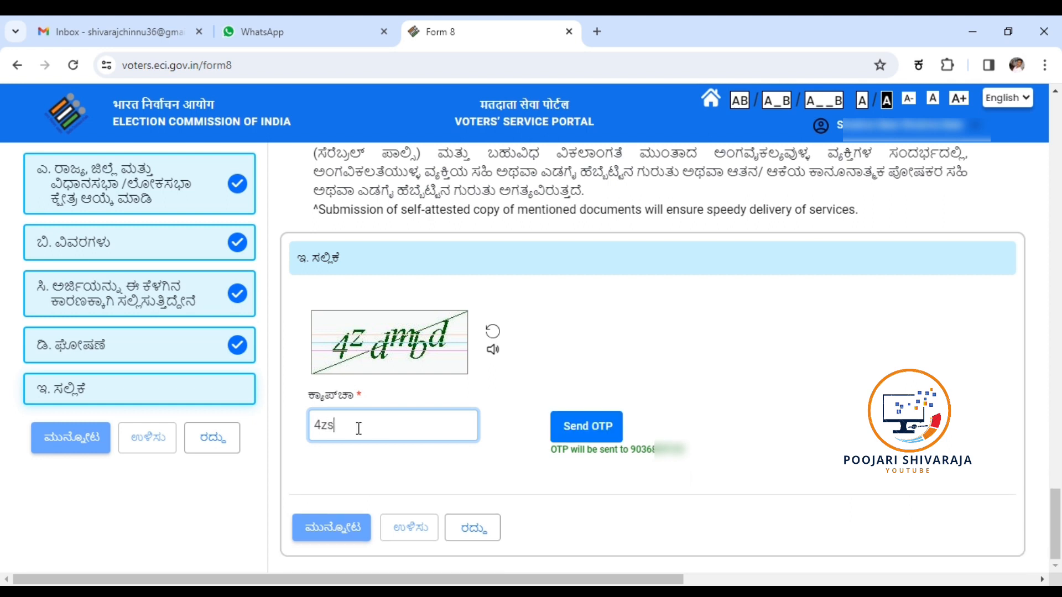
pyautogui.press('BackSpace')
pyautogui.write('dmbd')
pyautogui.click(607, 435)
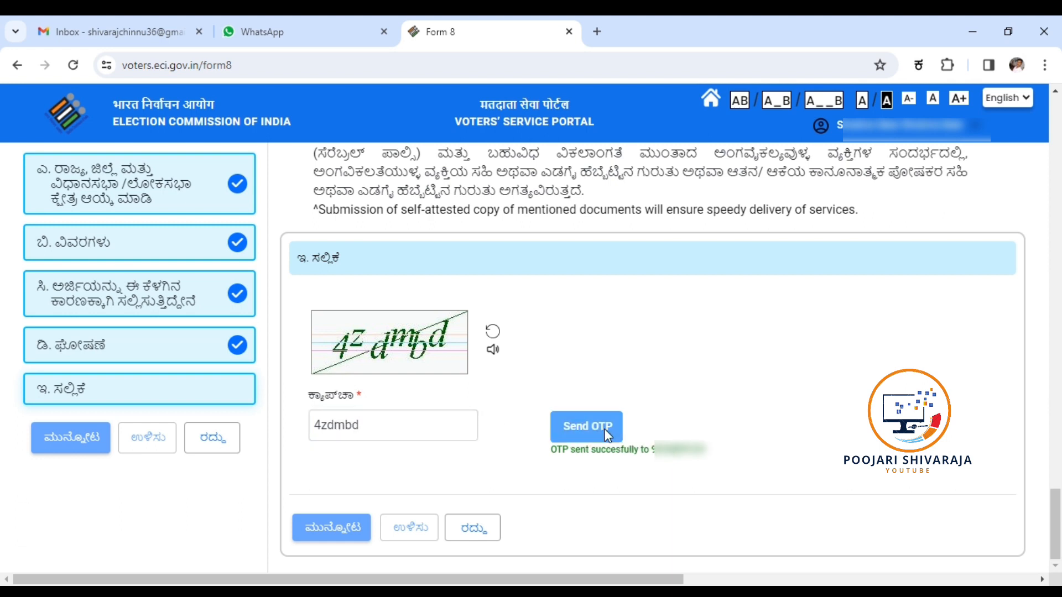
# - Enter the received OTP and open the preview of the completed Form 8
pyautogui.scroll(-1, 390, 438)
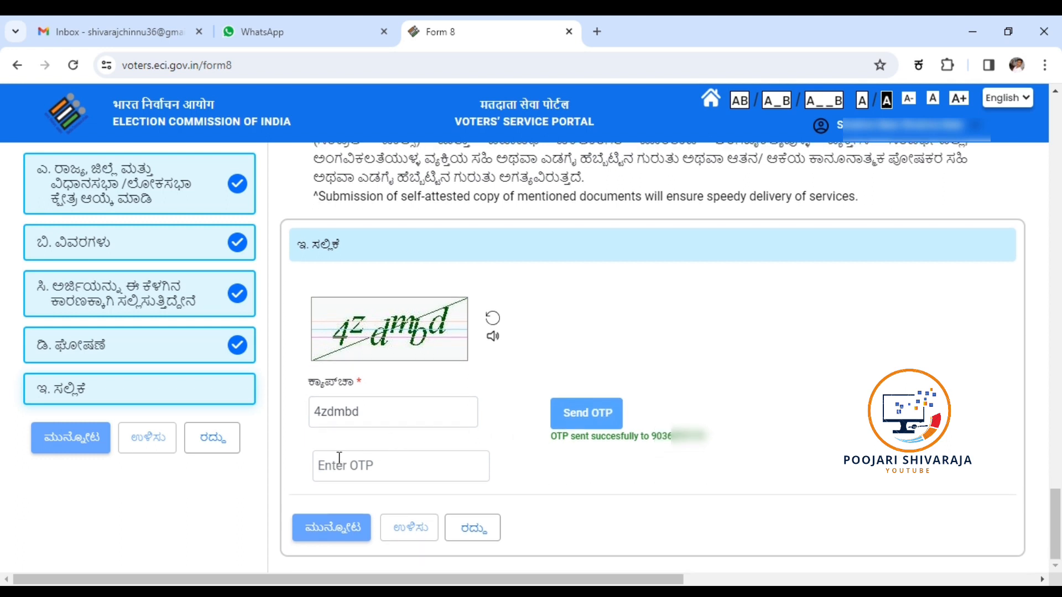
pyautogui.click(363, 467)
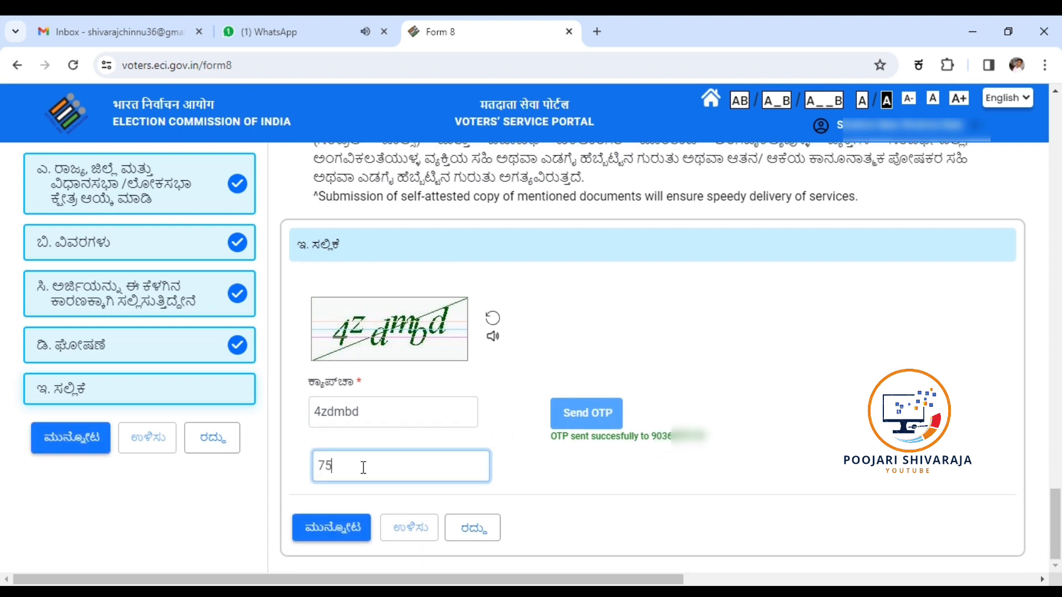
pyautogui.click(333, 535)
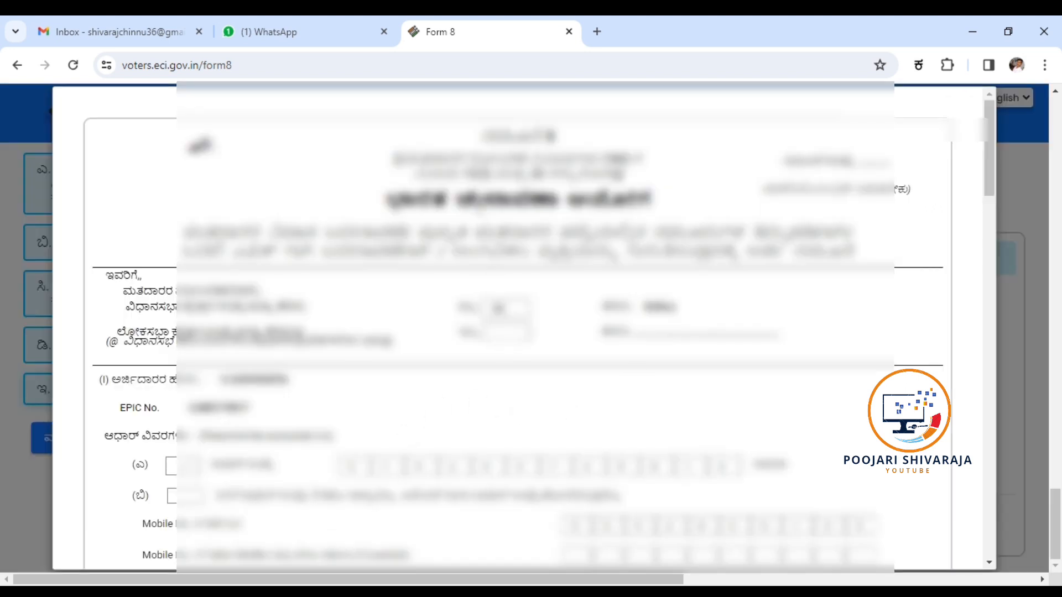
# - Review the Form 8 preview down to the declaration, then submit the form and confirm the submission
pyautogui.scroll(-7, 642, 347)
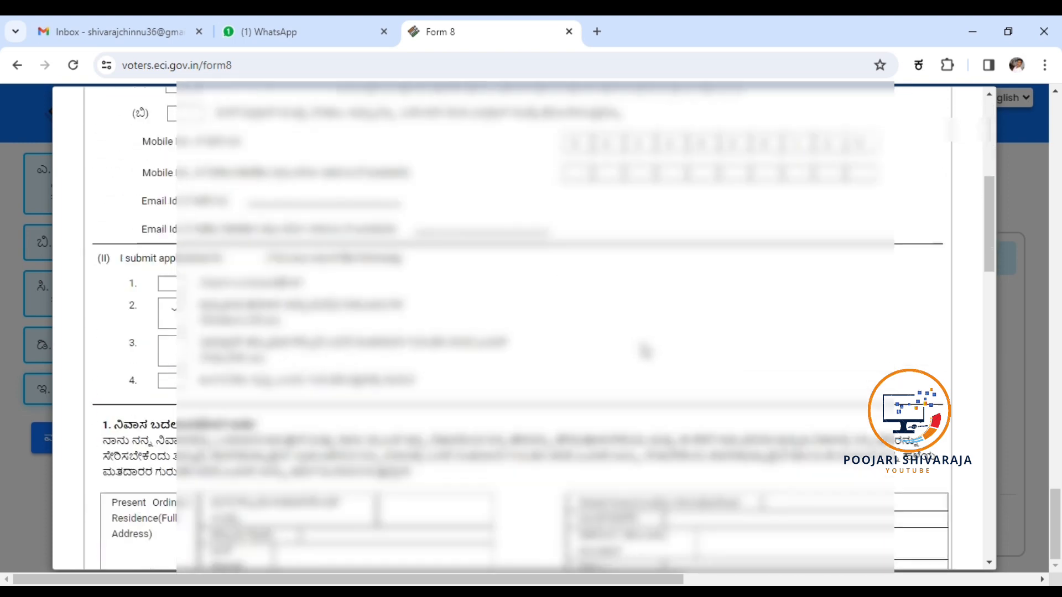
pyautogui.scroll(-13, 643, 351)
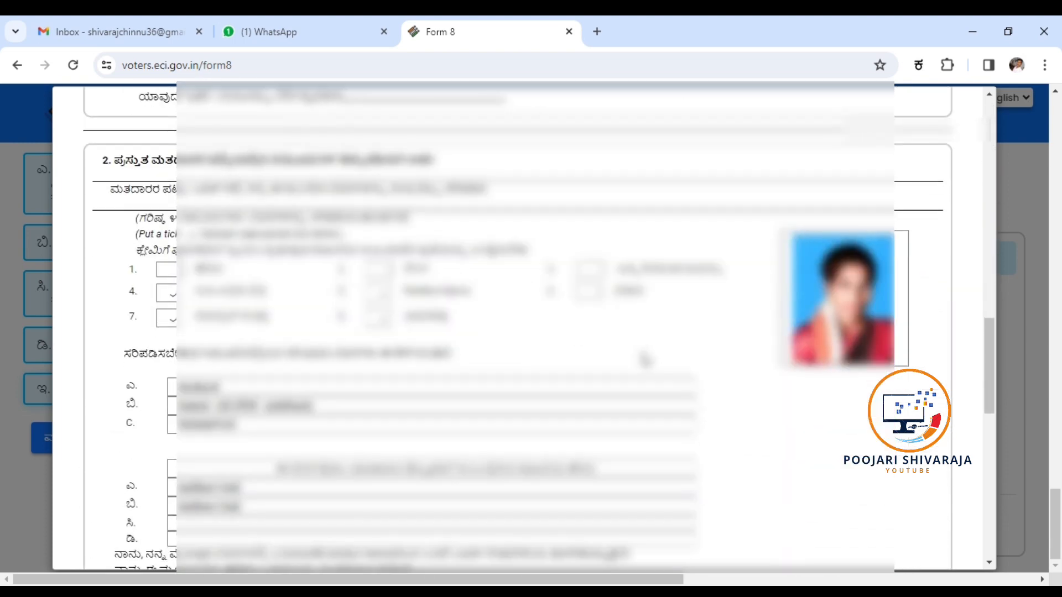
pyautogui.scroll(-12, 644, 359)
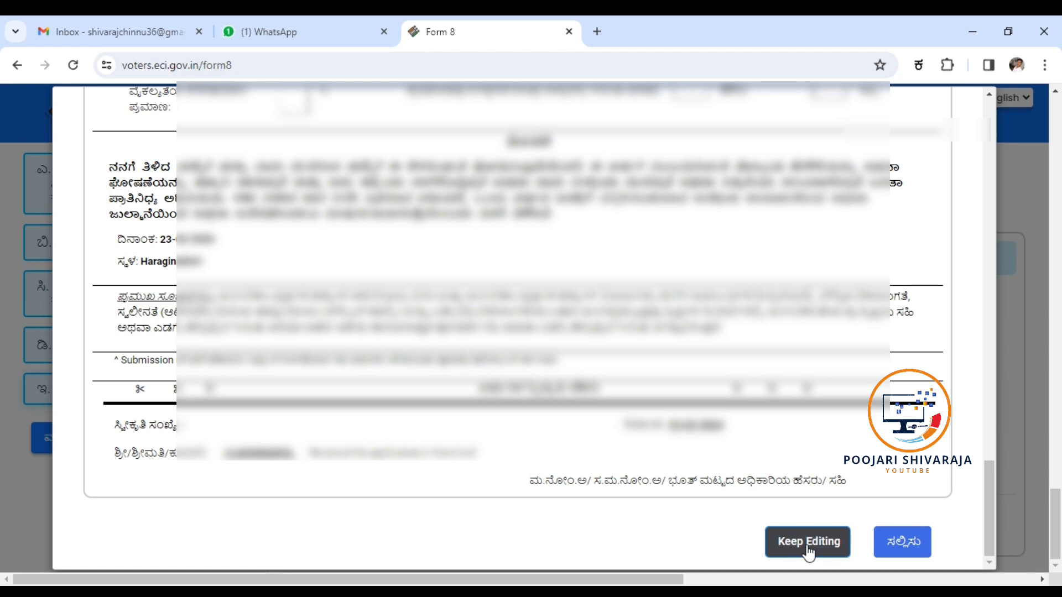
pyautogui.click(908, 544)
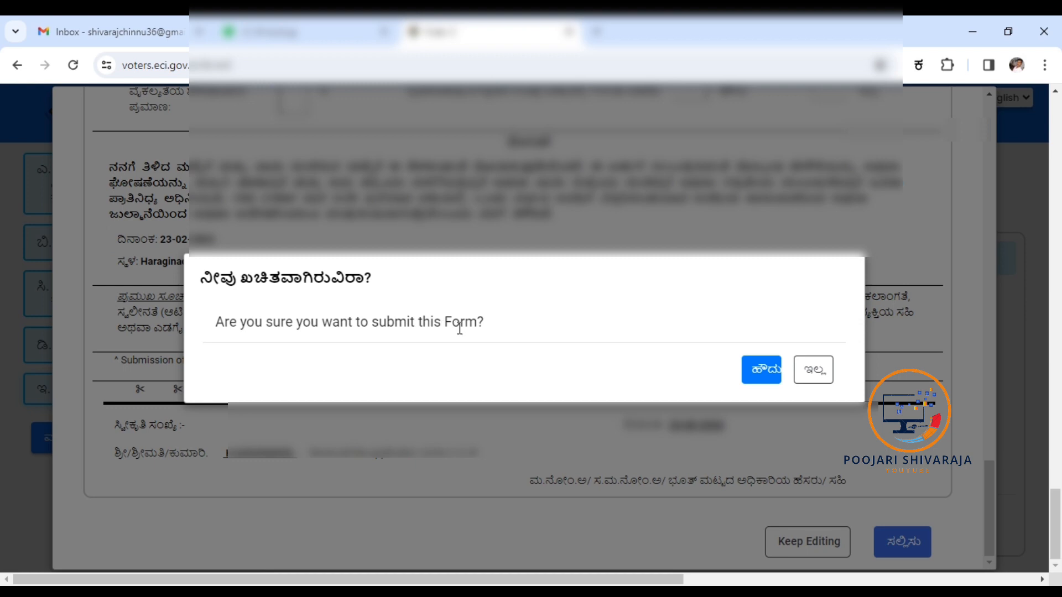
pyautogui.click(757, 375)
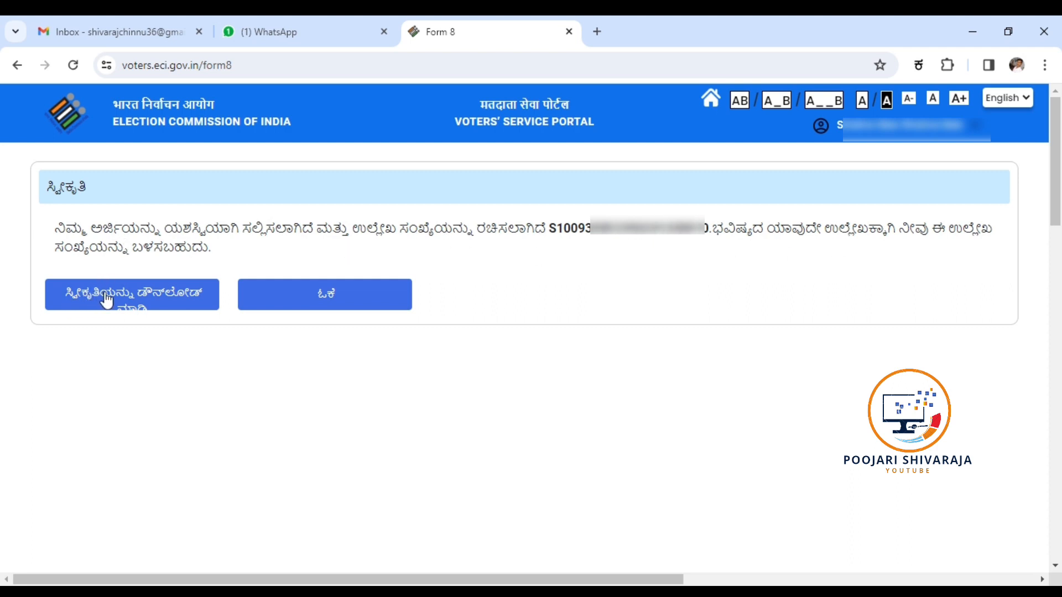
# - Download the Form 8 acknowledgement PDF and return to the portal's home page
pyautogui.click(145, 303)
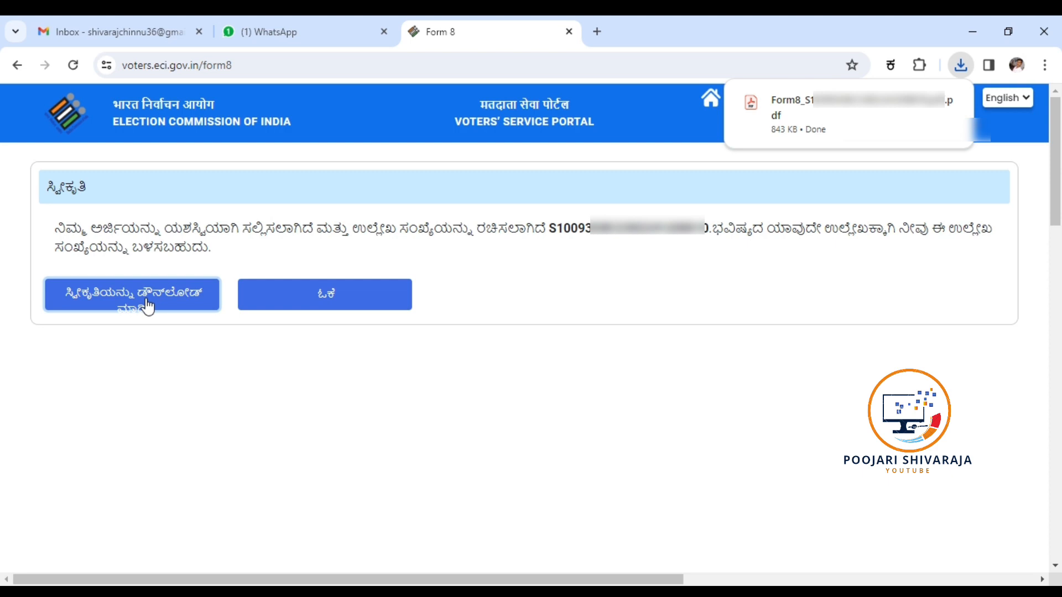
pyautogui.click(327, 296)
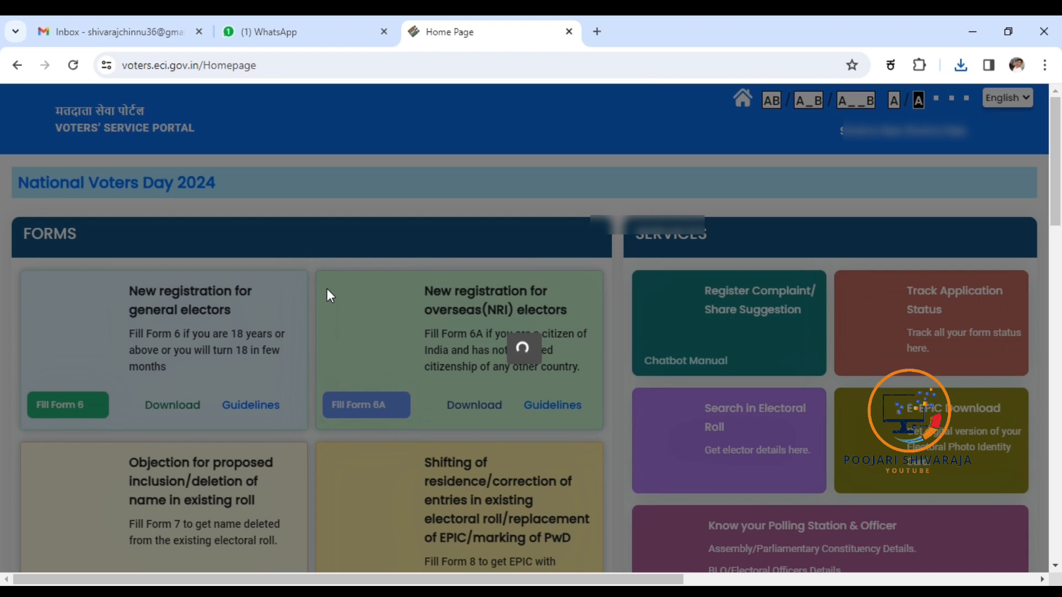